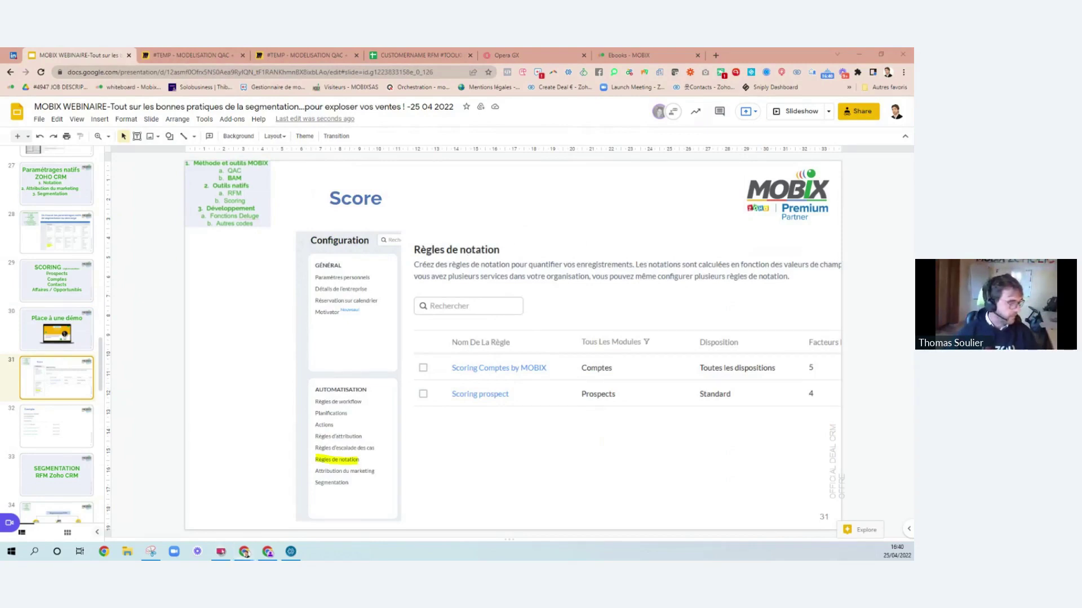
- Switch to the Zoho CRM browser window and open the scoring rules (Règles de notation) in the CRM configuration
left_click(244, 552)
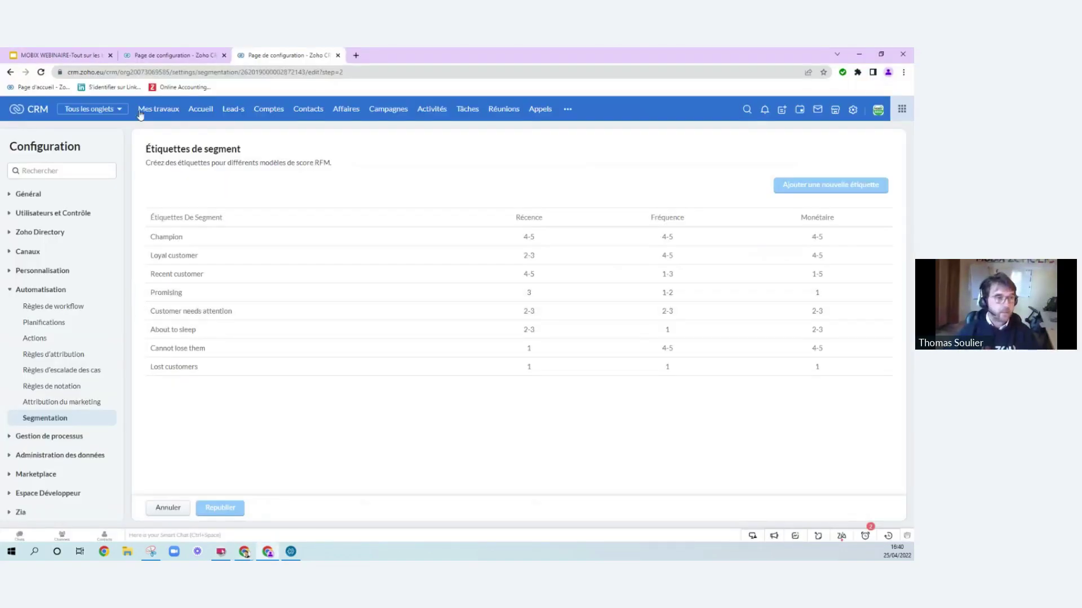
left_click(31, 111)
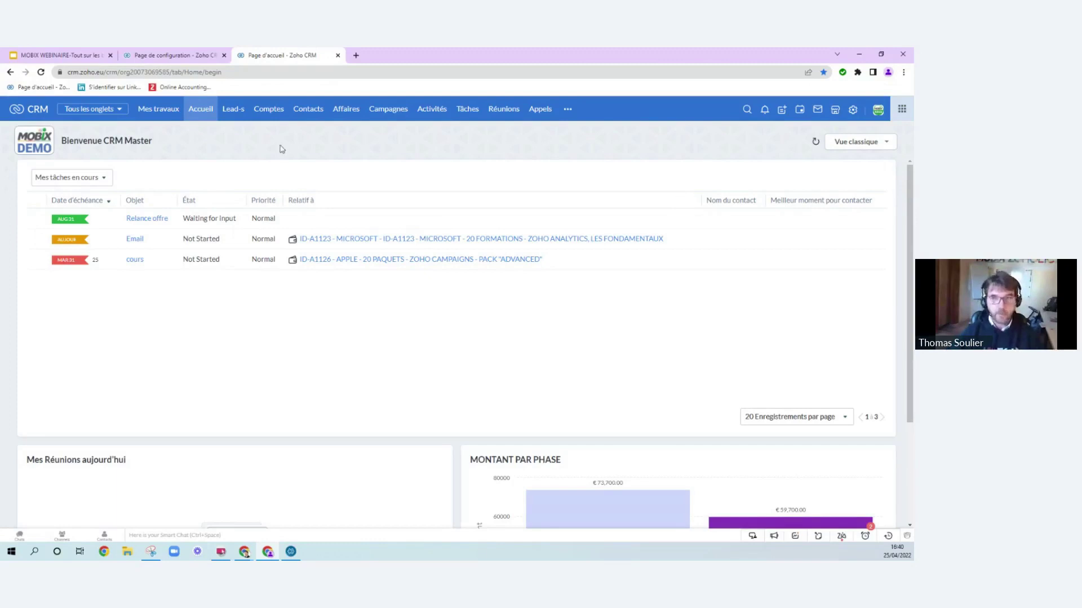
left_click(852, 109)
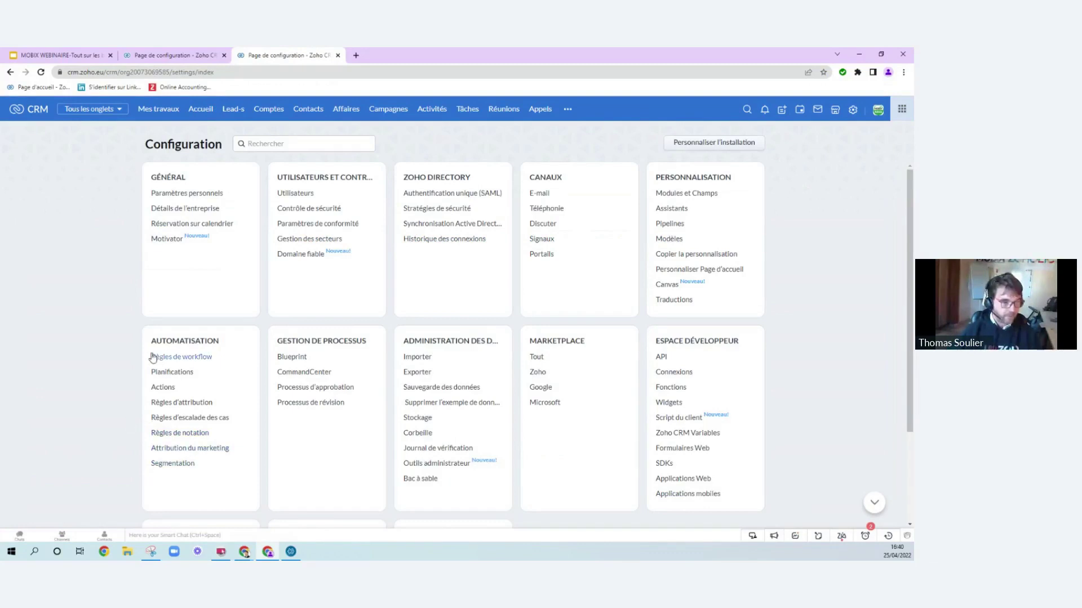
left_click(186, 434)
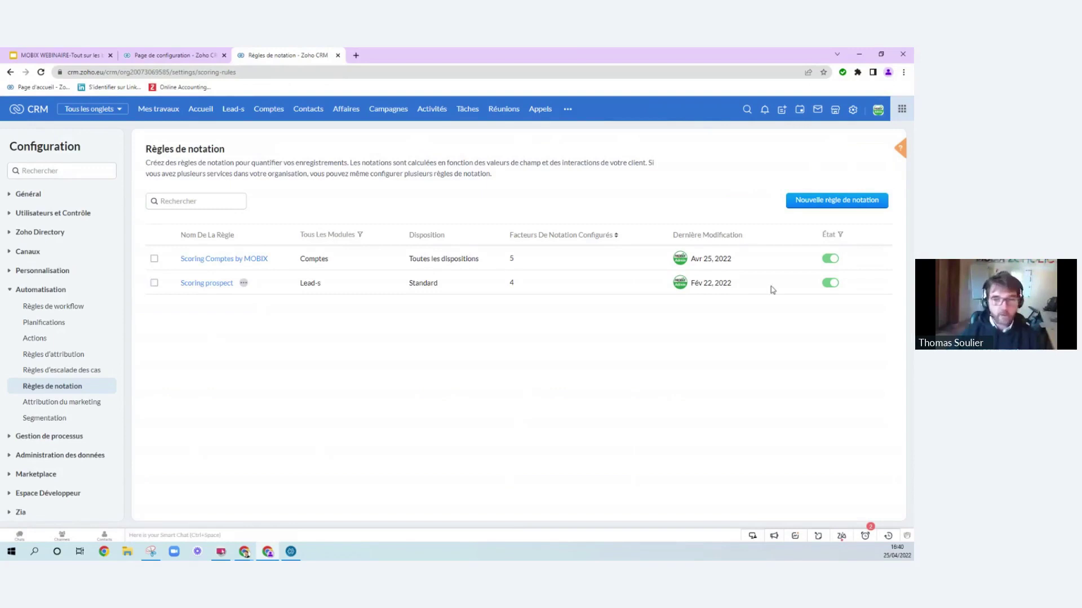
- Start a new scoring rule and name it "Exemple de notation"
left_click(807, 202)
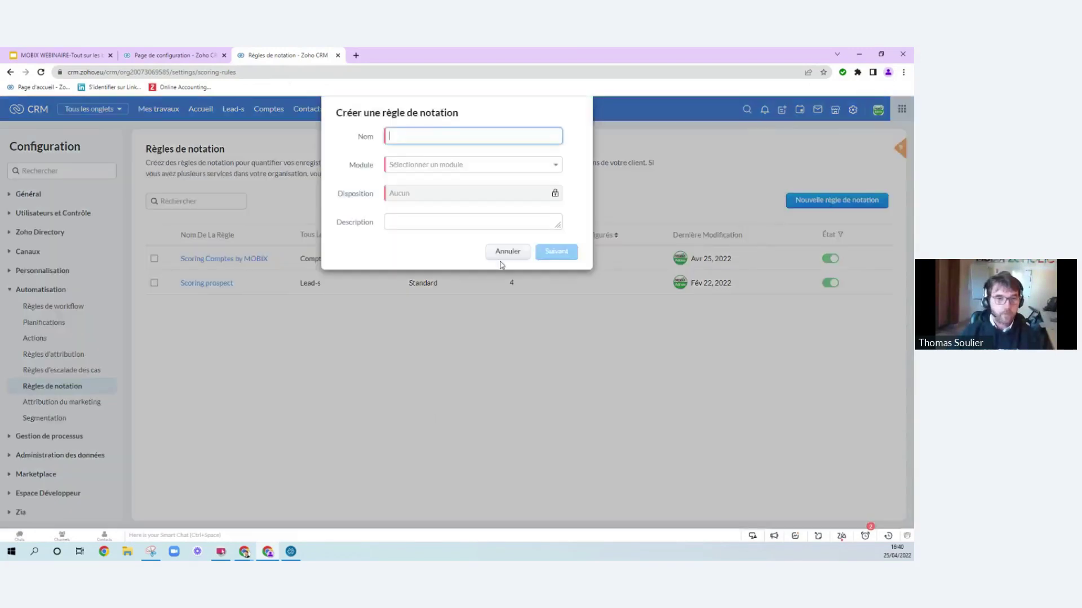
type("Exemple de no")
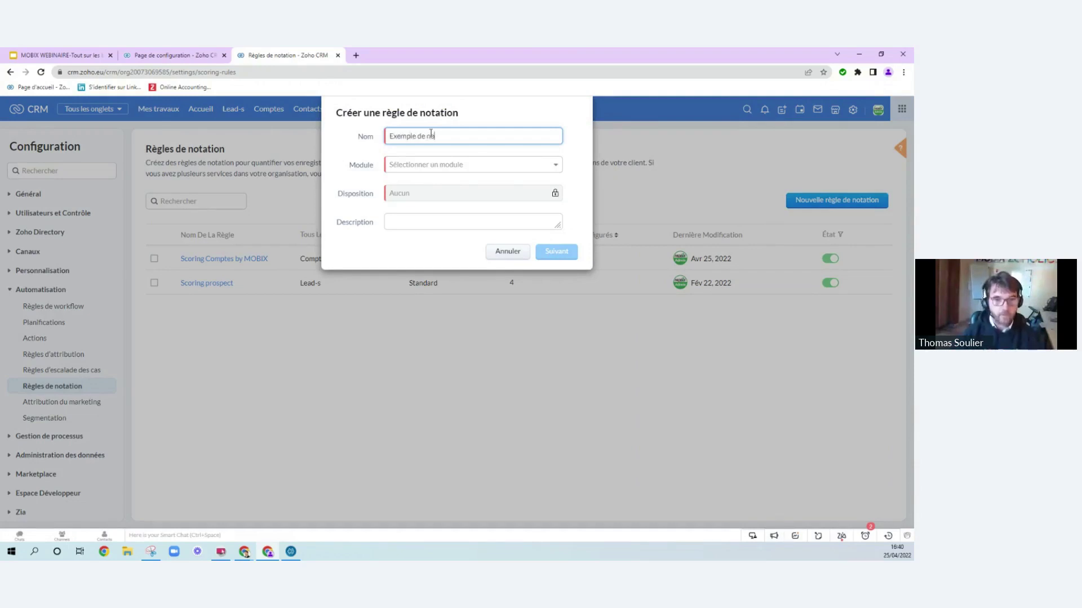
type("tation")
key("BackSpace")
key("BackSpace")
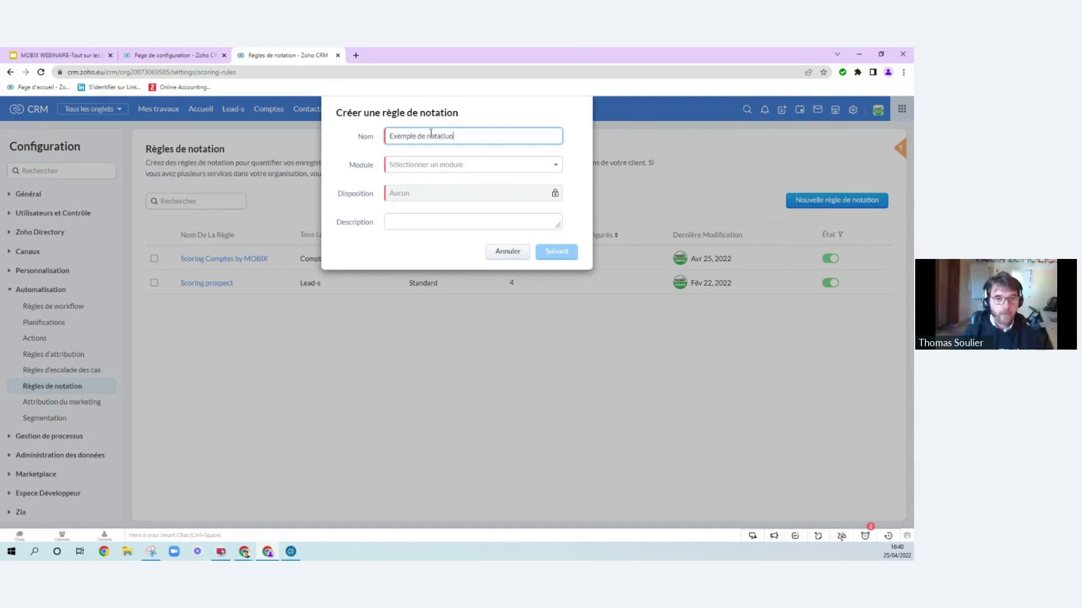
type("on")
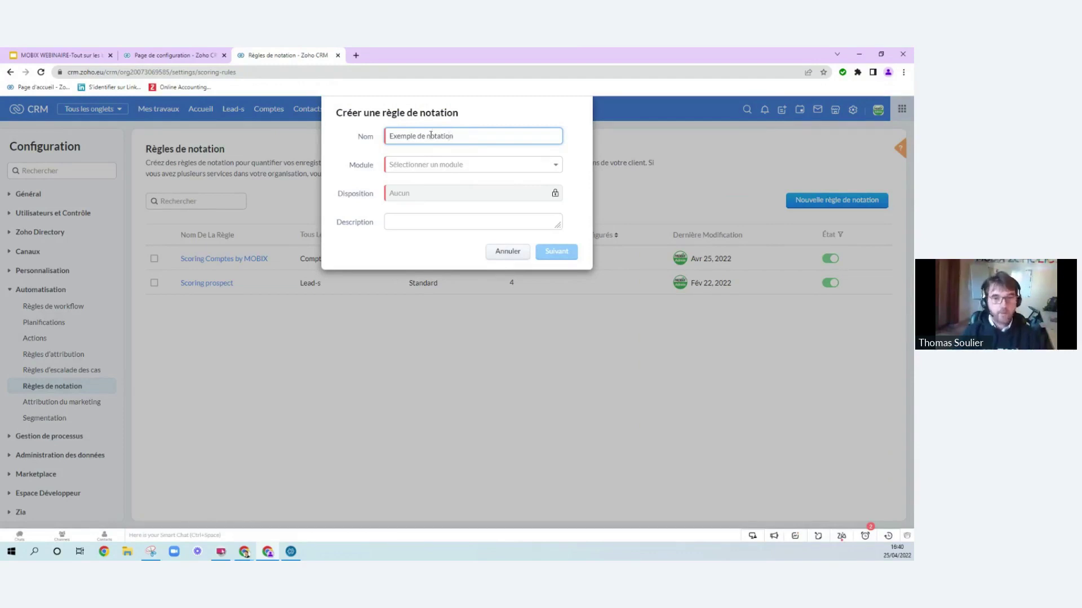
- Set the rule's module to Affaires and its layout to Standard
left_click(426, 169)
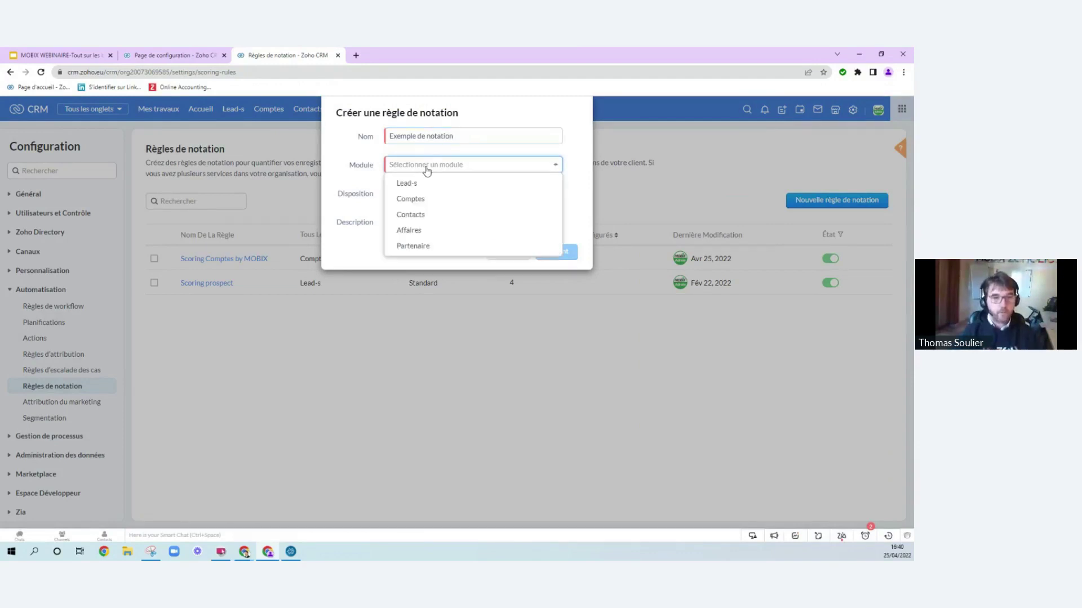
left_click(409, 230)
left_click(410, 194)
left_click(408, 217)
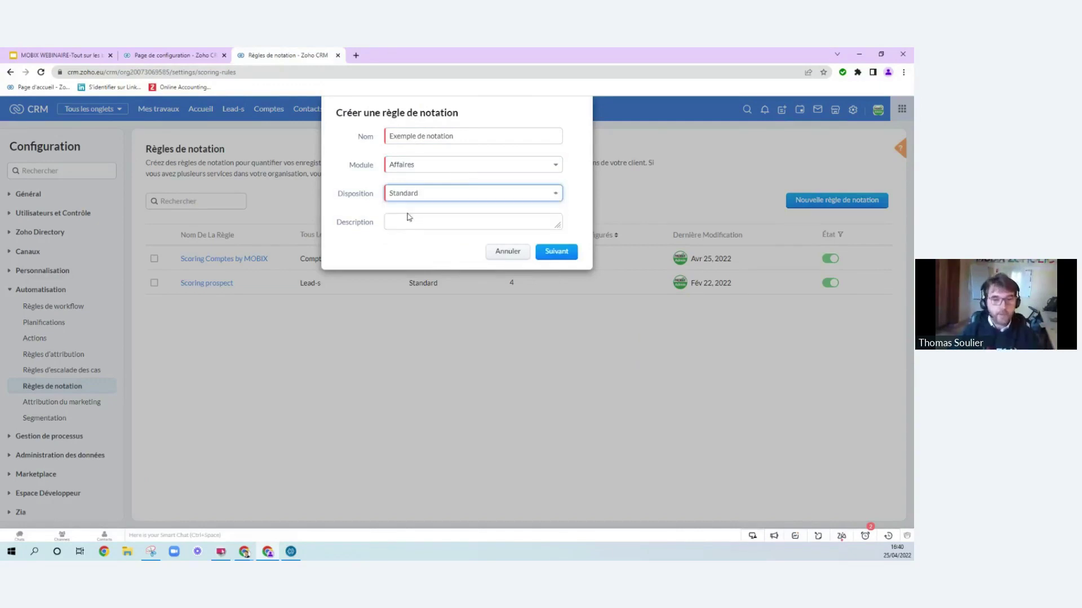
- Enter the description "Ici je me force à documenter pour éviter d'être perdu dans un an...." and continue to the rule's criteria
left_click(406, 222)
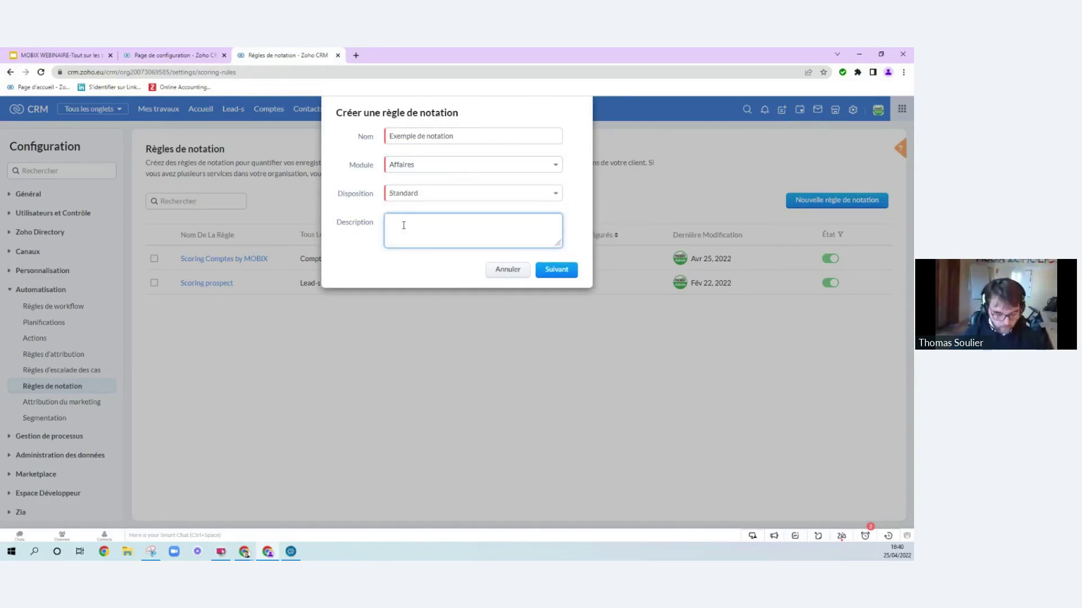
type("Ici")
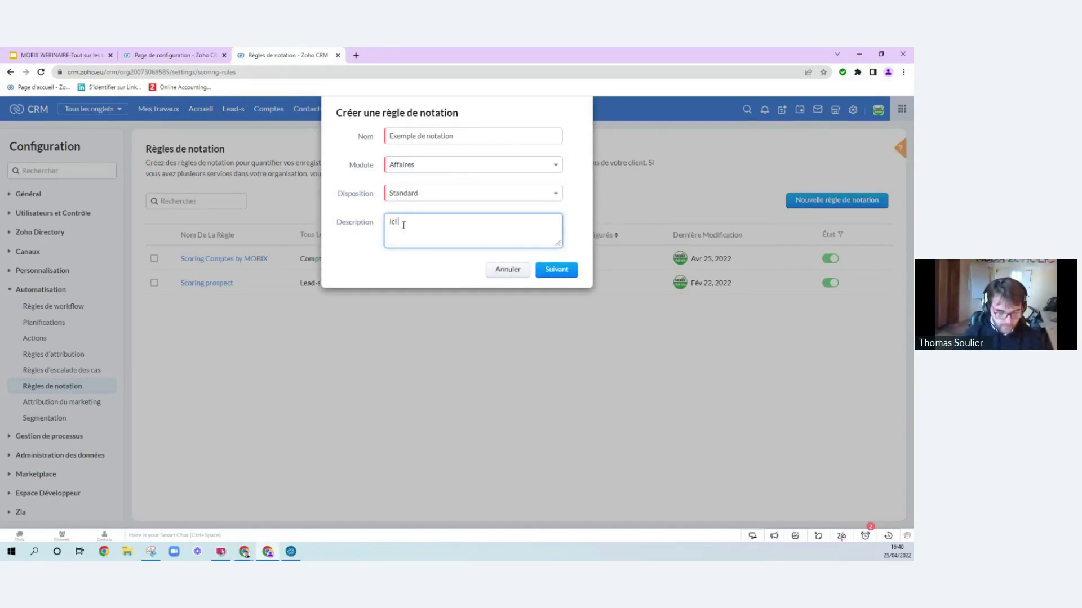
type(" je me force")
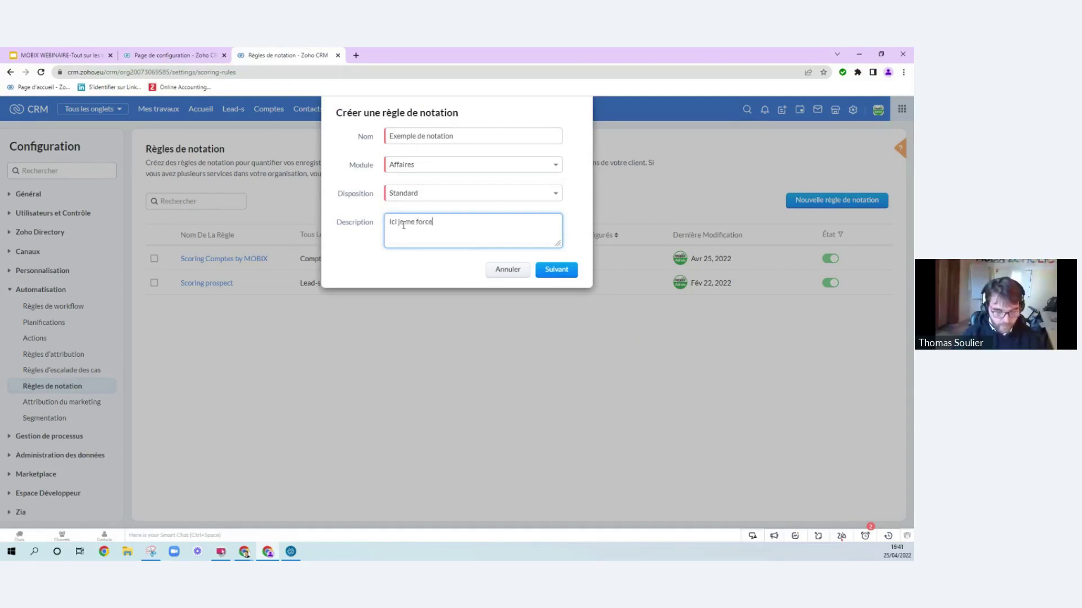
type(" à documenter")
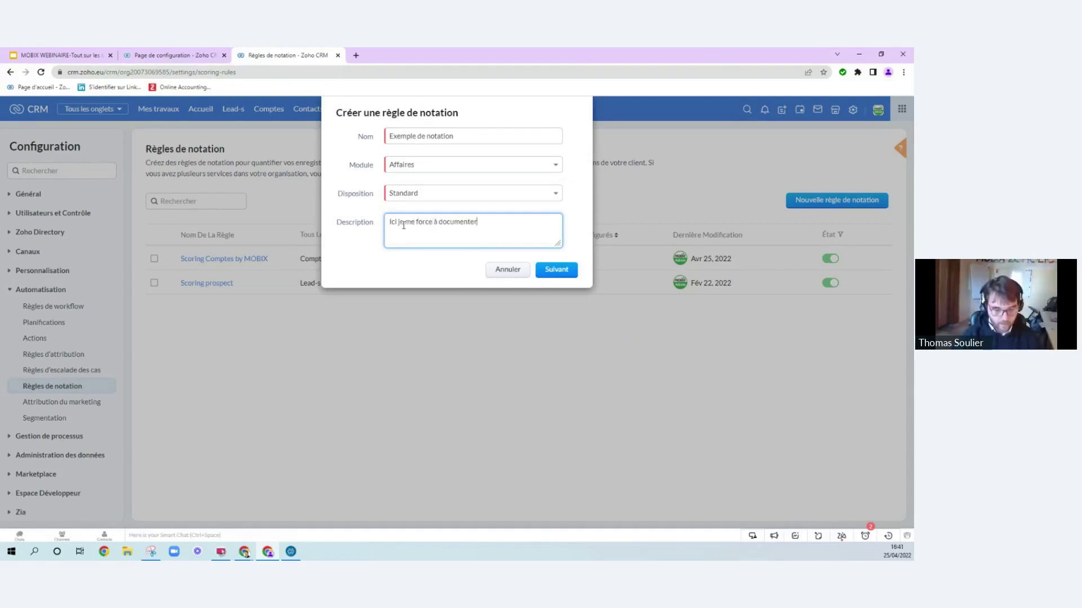
type(" pour evio")
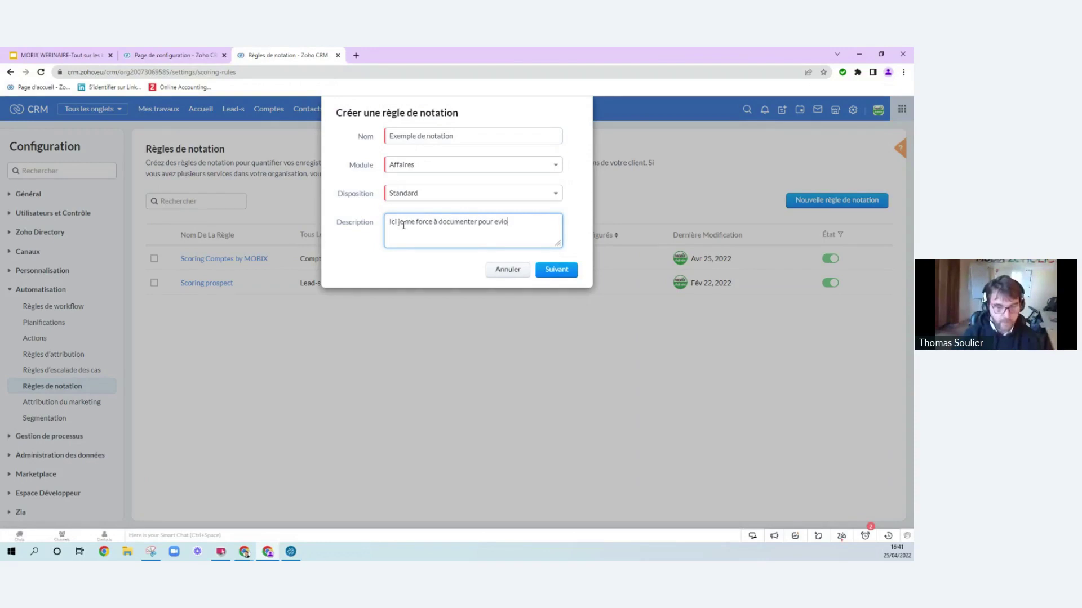
type("t")
key("BackSpace")
key("BackSpace")
type("te")
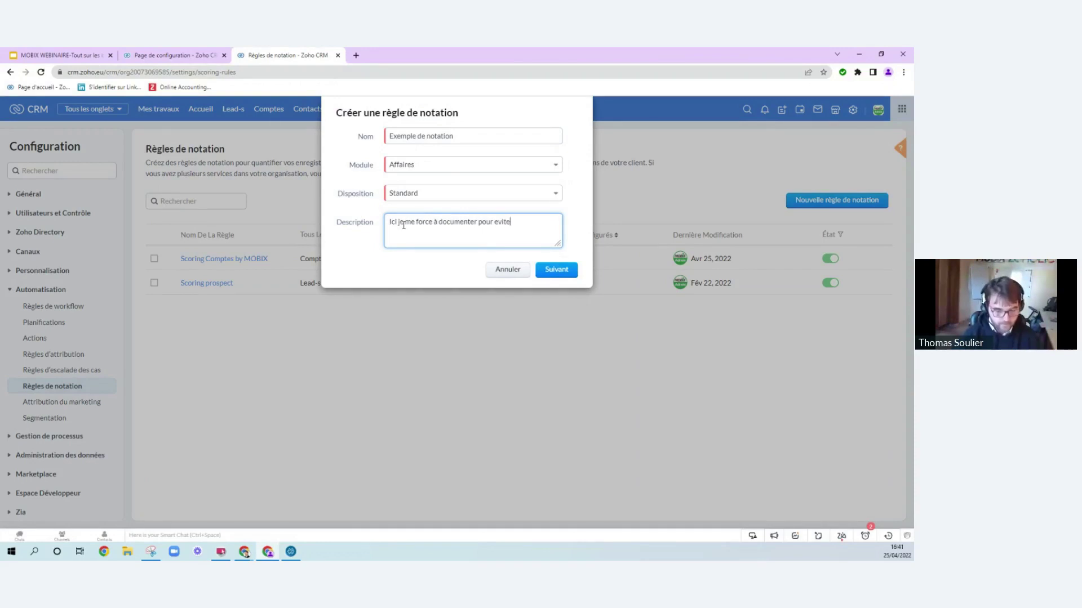
type("r d'etre perdu dan")
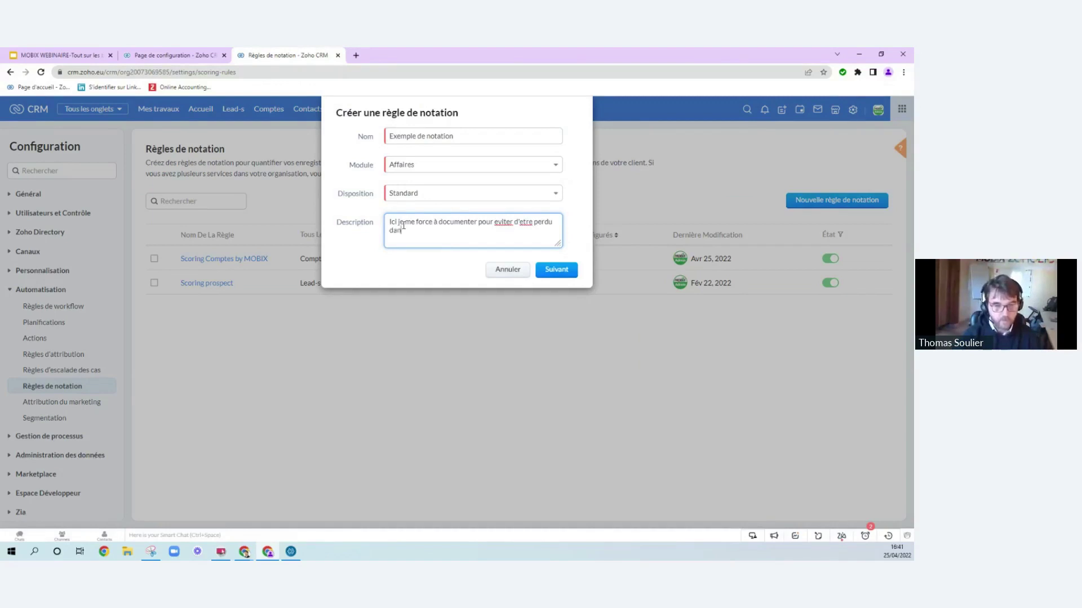
type("s un an....")
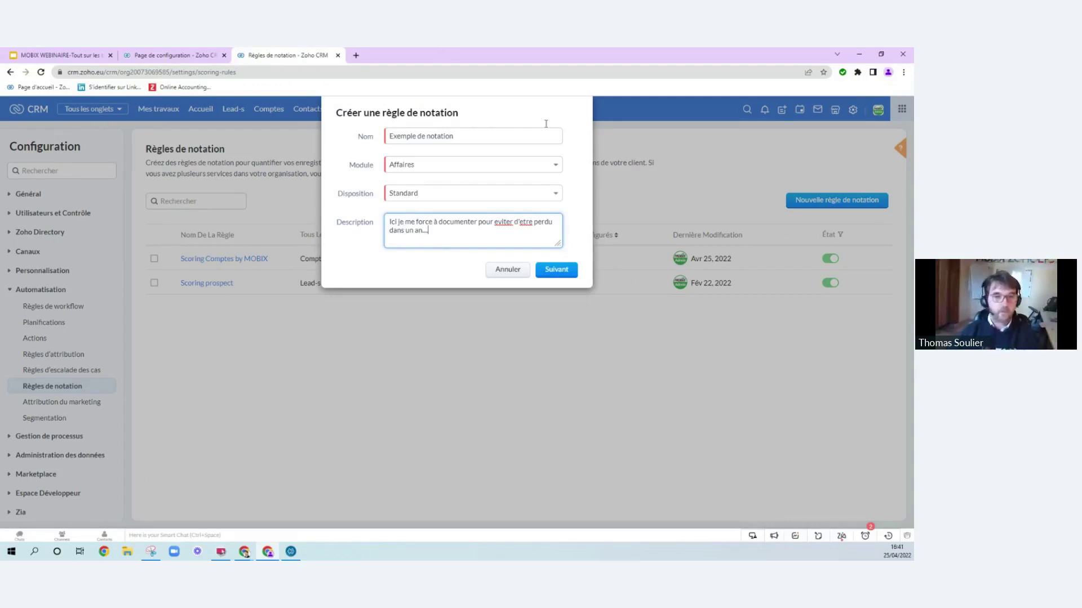
key("BackSpace")
type("é")
left_click(524, 222)
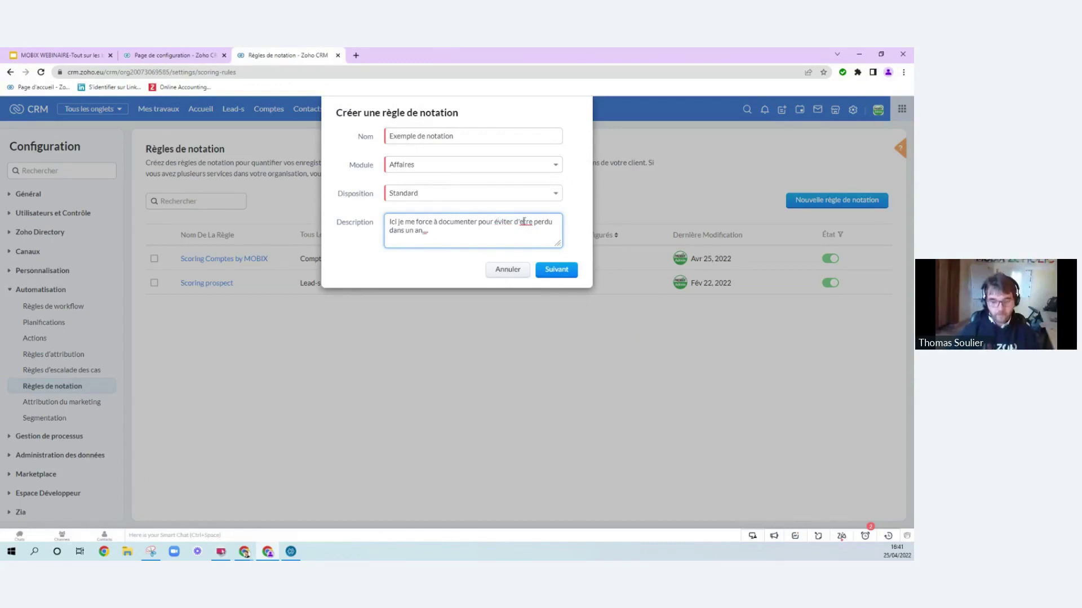
key("BackSpace")
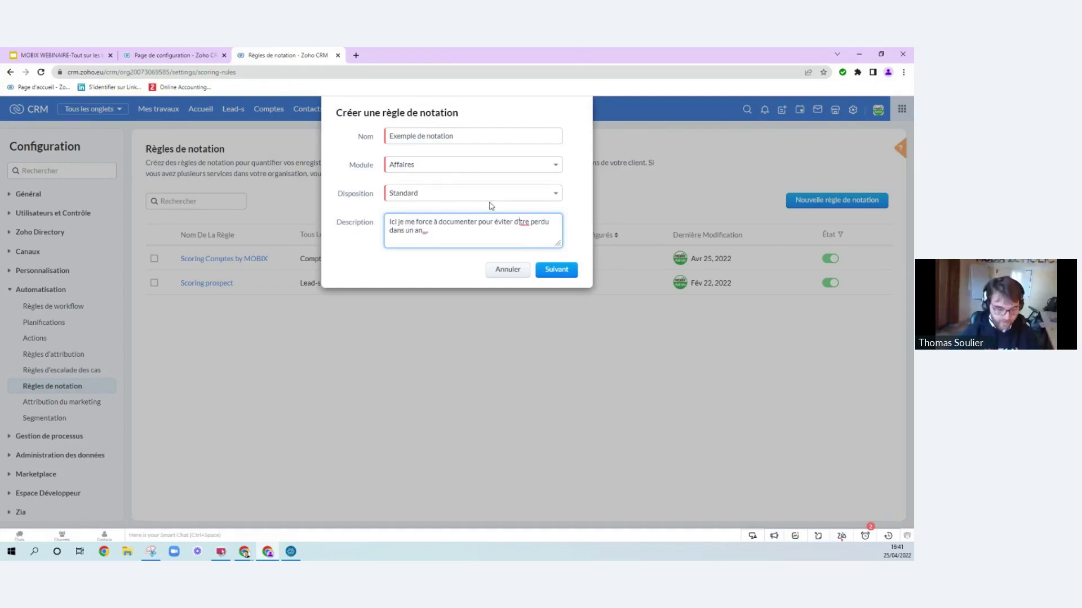
type("ê")
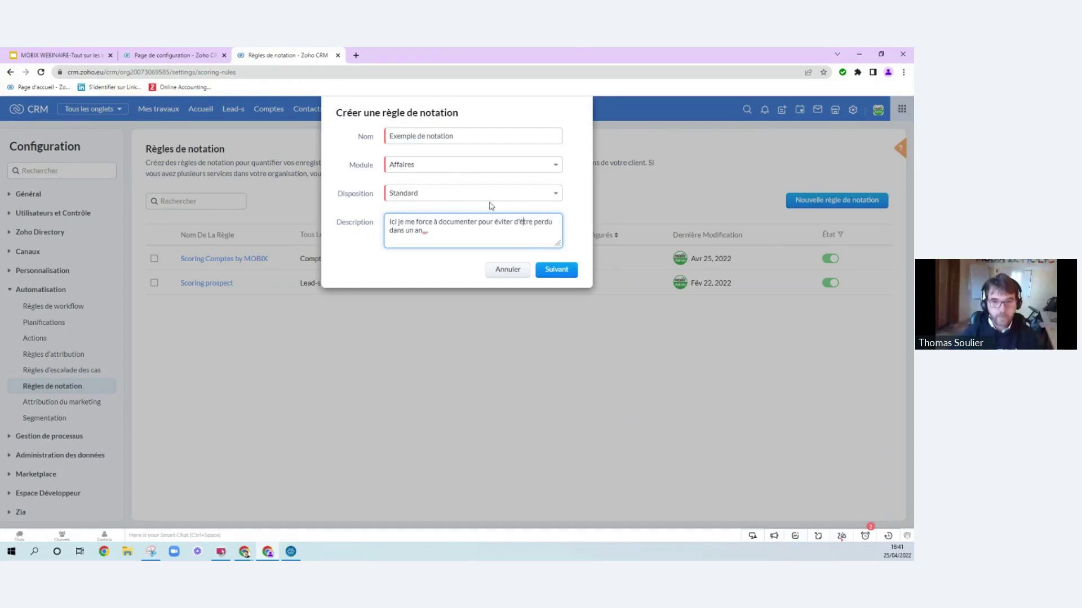
left_click(553, 272)
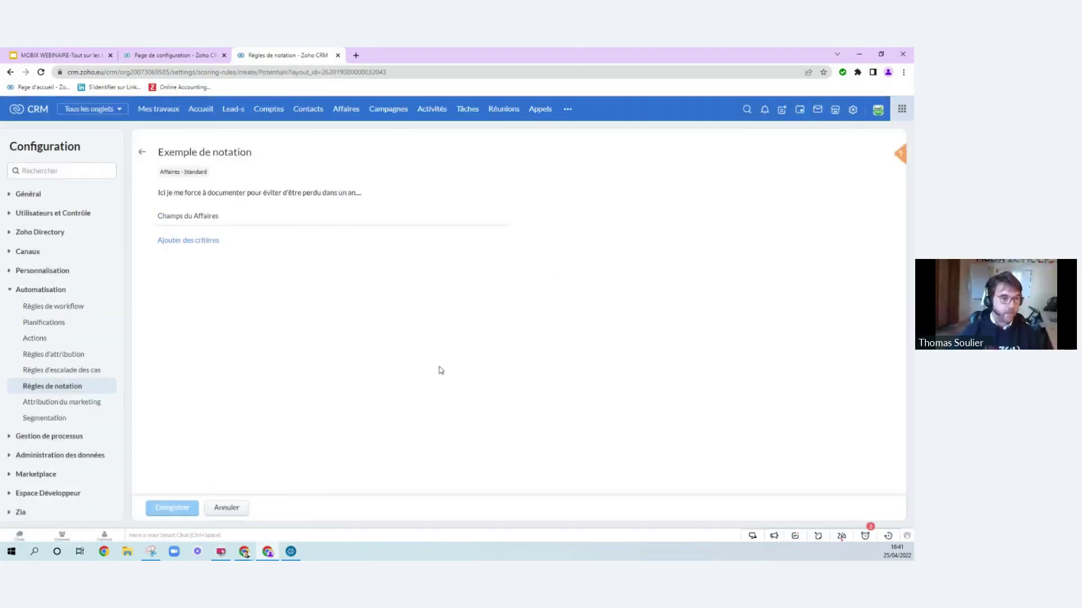
- Add a criterion to the rule that adds 10 points when Montant is greater than EUR 100
left_click(183, 241)
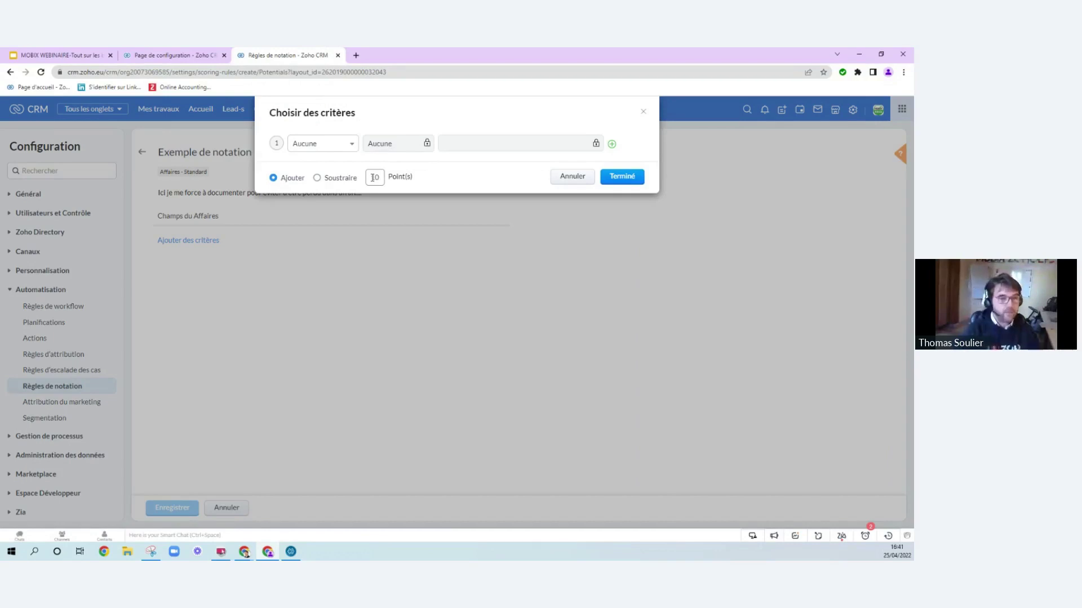
left_click(318, 145)
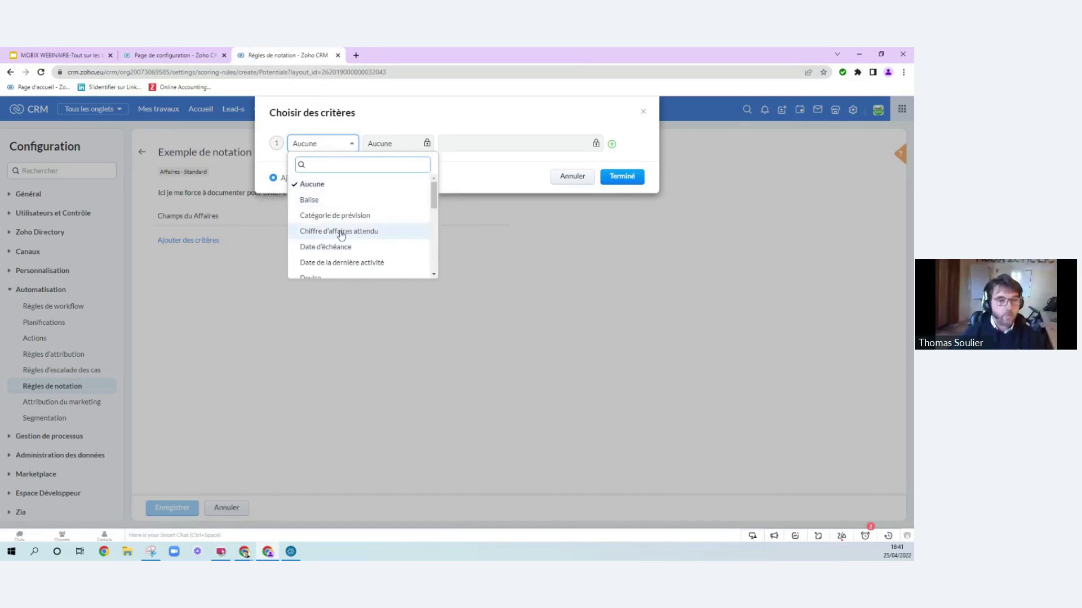
type("mont")
left_click(314, 185)
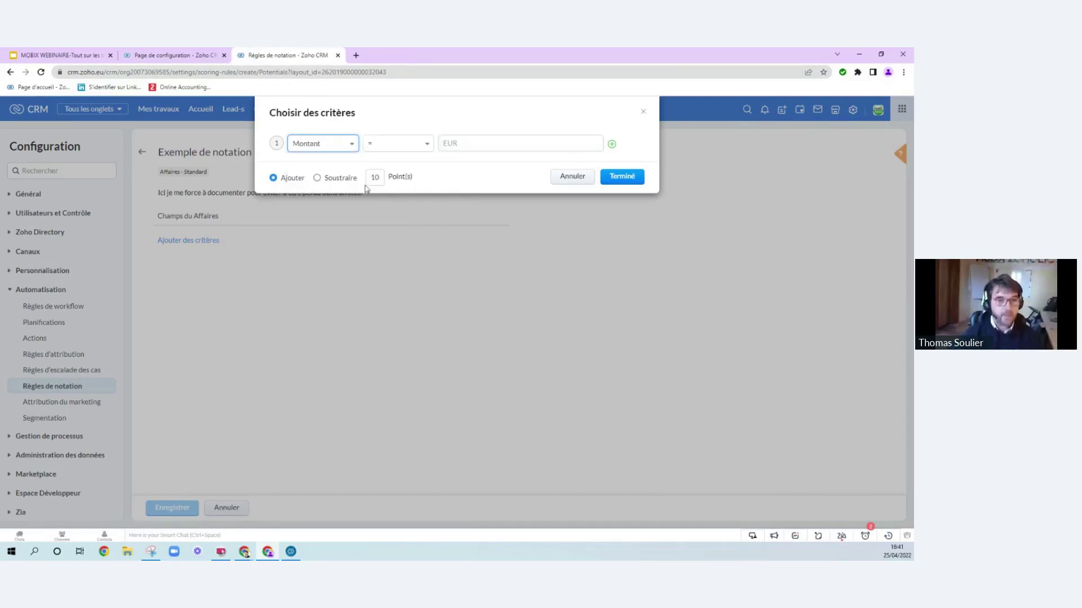
left_click(407, 146)
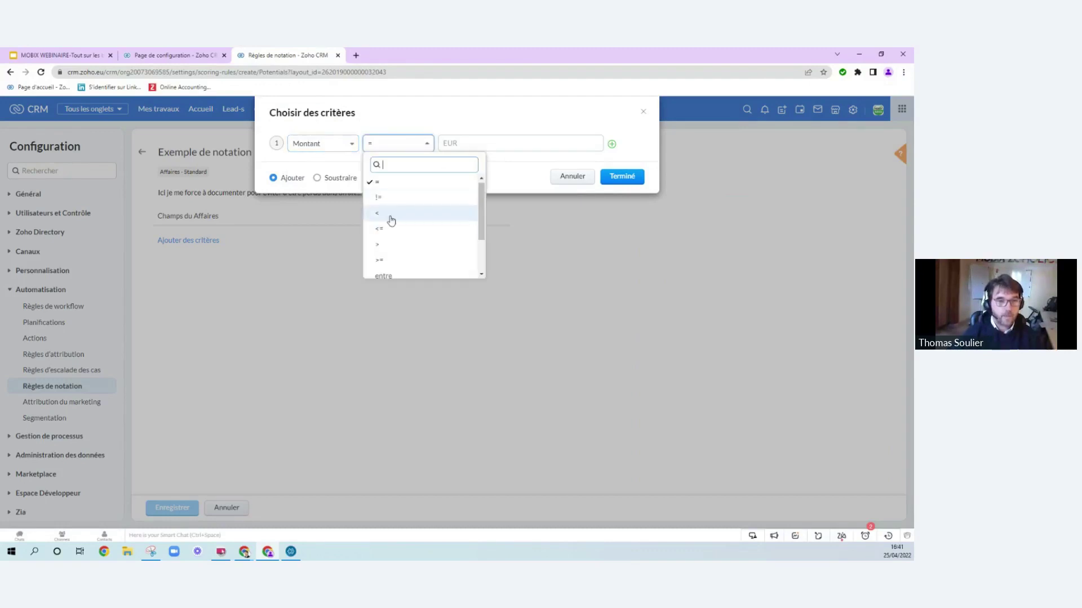
left_click(387, 244)
left_click(464, 143)
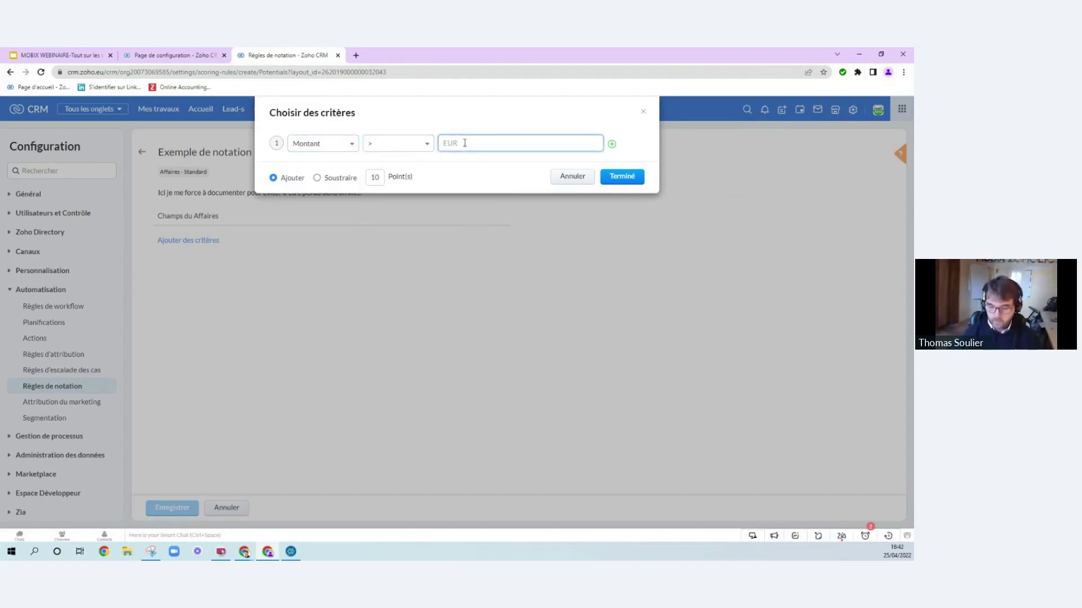
type("100")
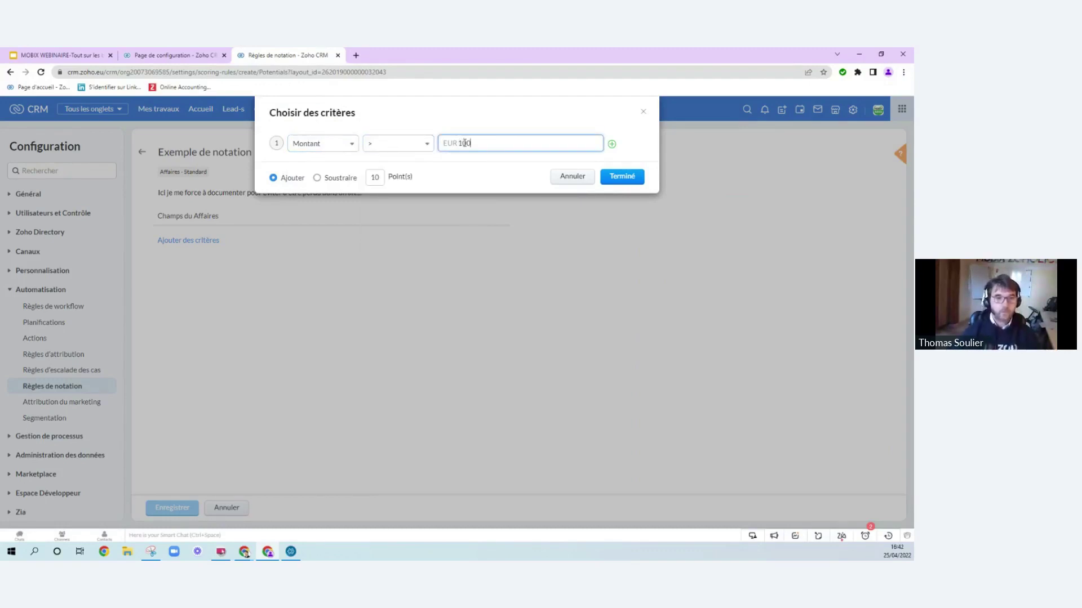
left_click(630, 186)
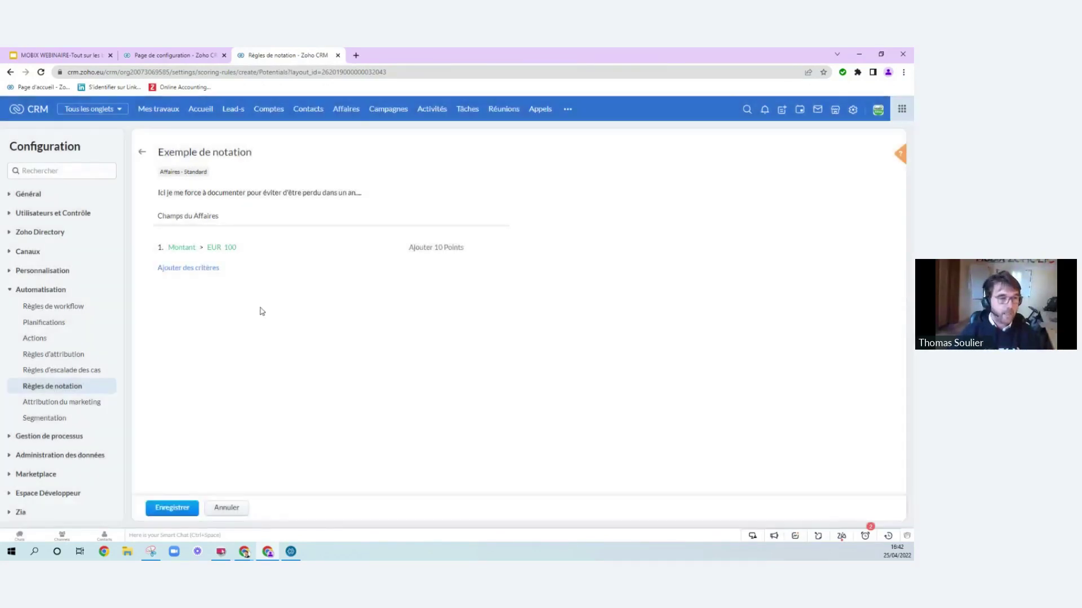
- Add a second criterion to the rule that adds 10 points when Montant is greater than EUR 200
left_click(202, 268)
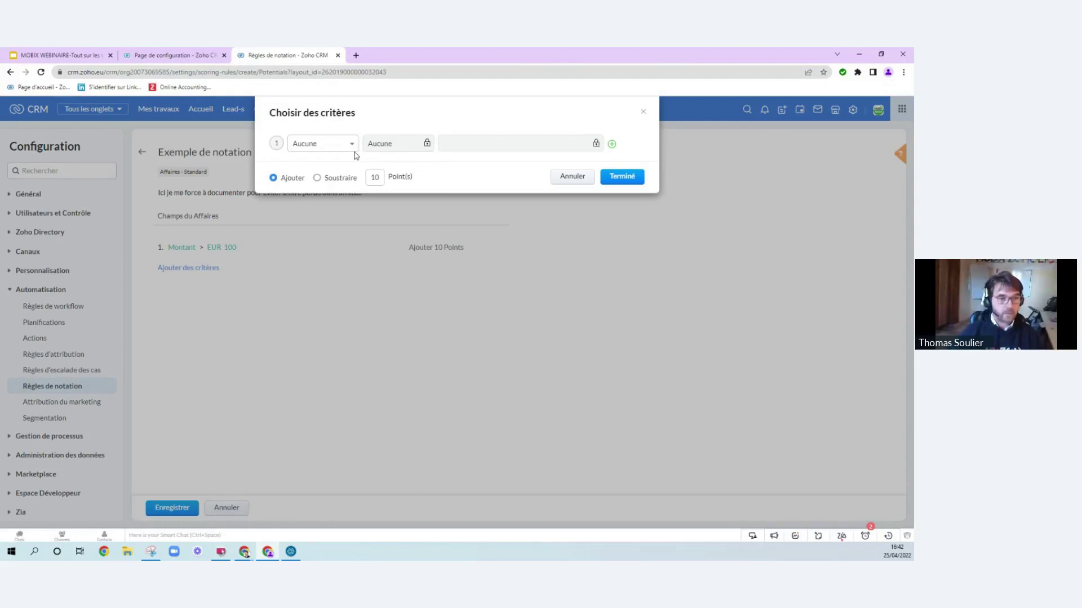
left_click(322, 145)
type("m")
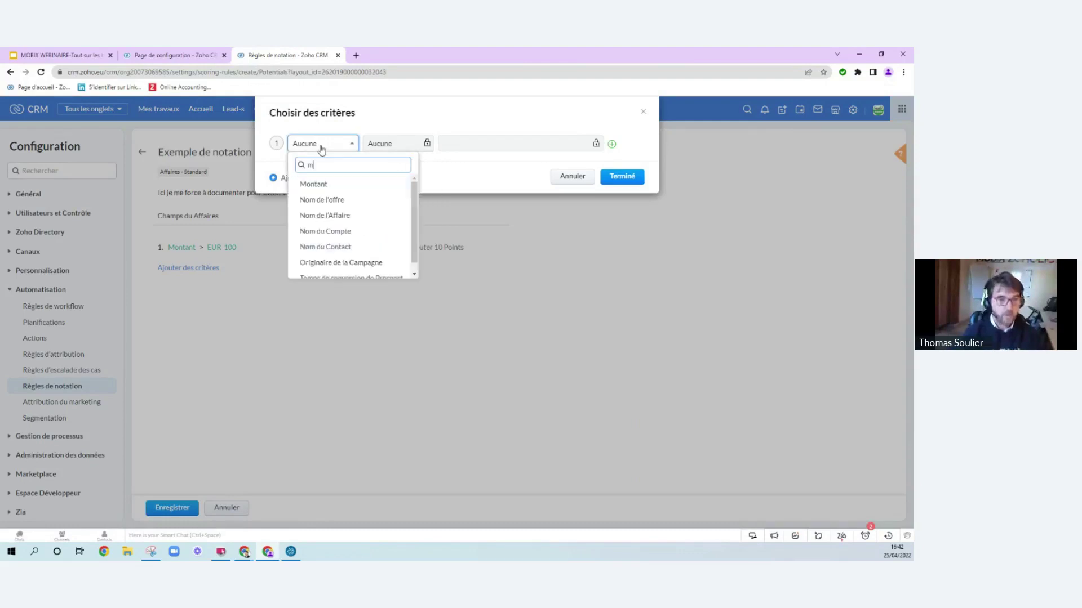
type("ont")
left_click(312, 184)
left_click(386, 145)
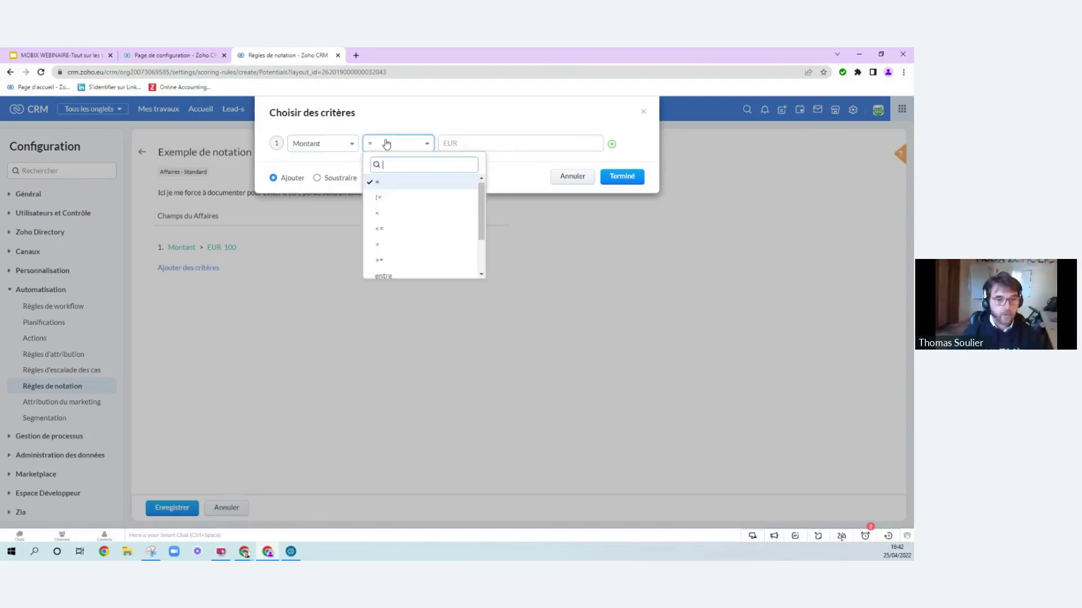
left_click(377, 245)
left_click(470, 145)
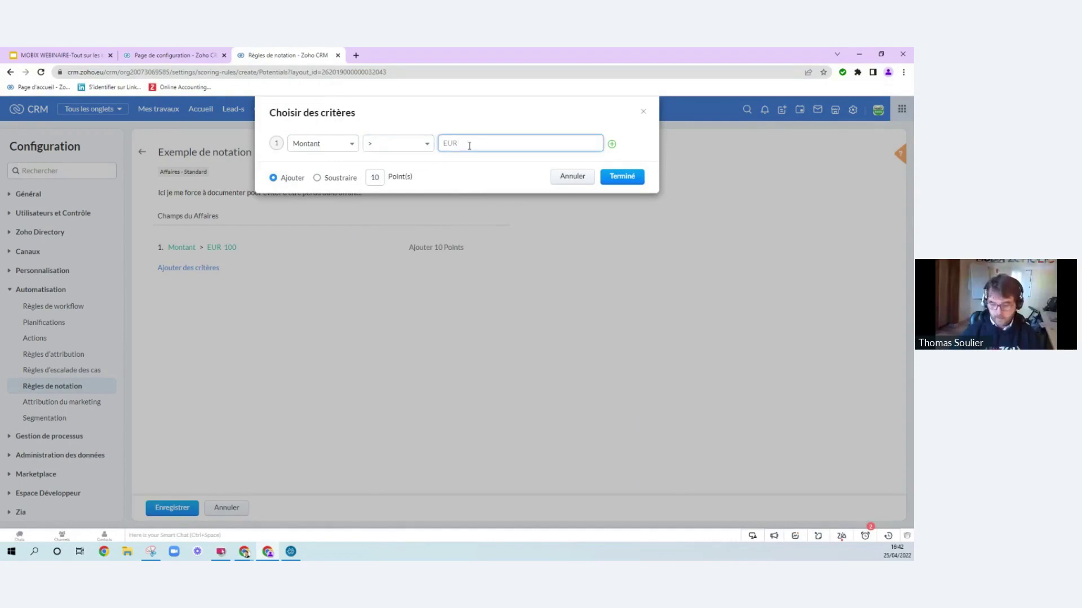
type("200")
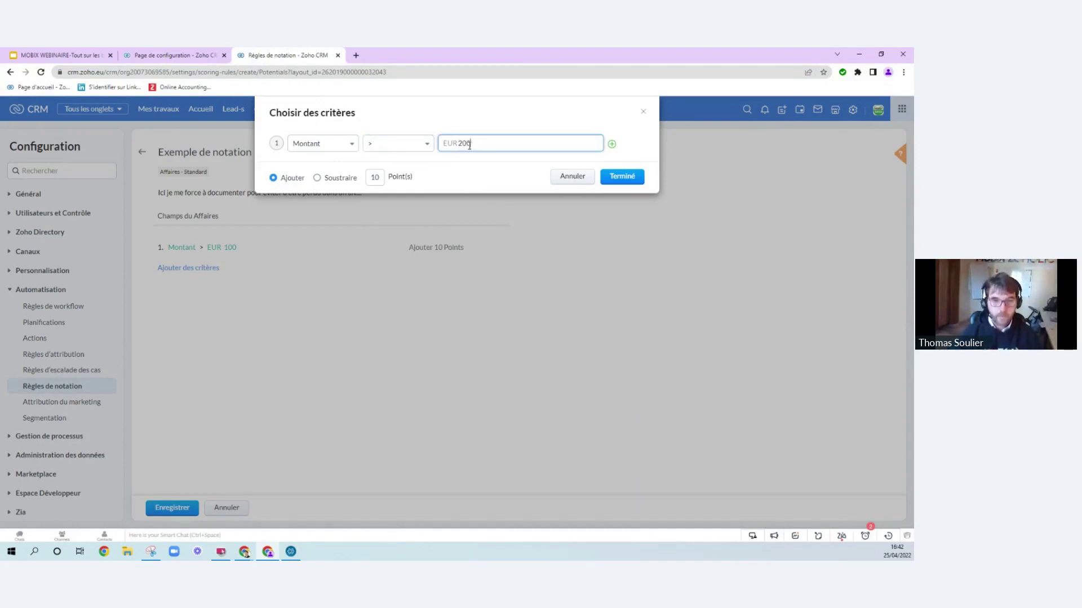
key("BackSpace")
key("BackSpace")
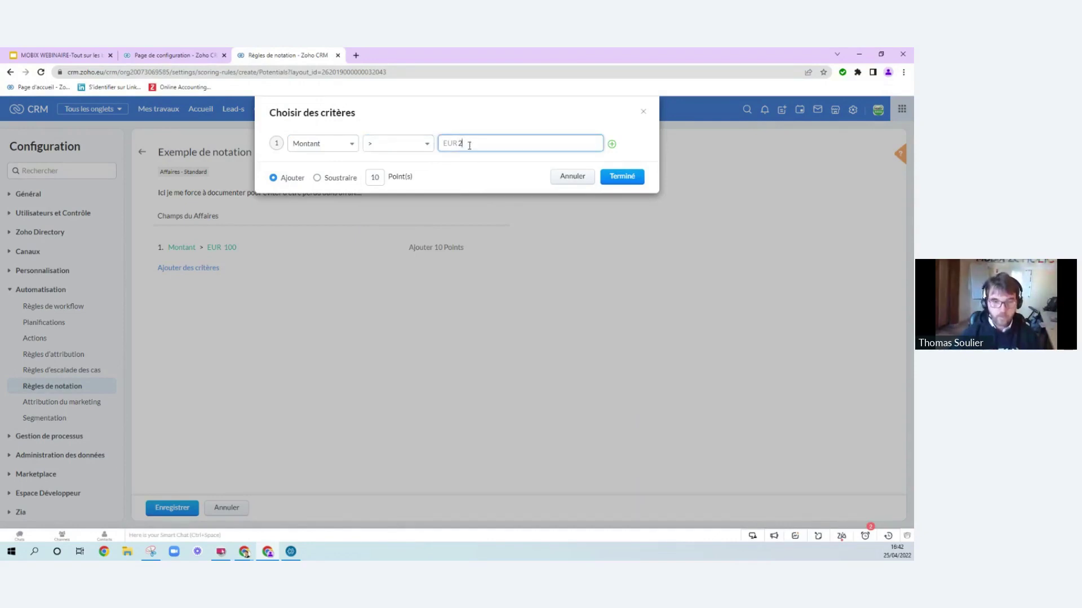
type("00")
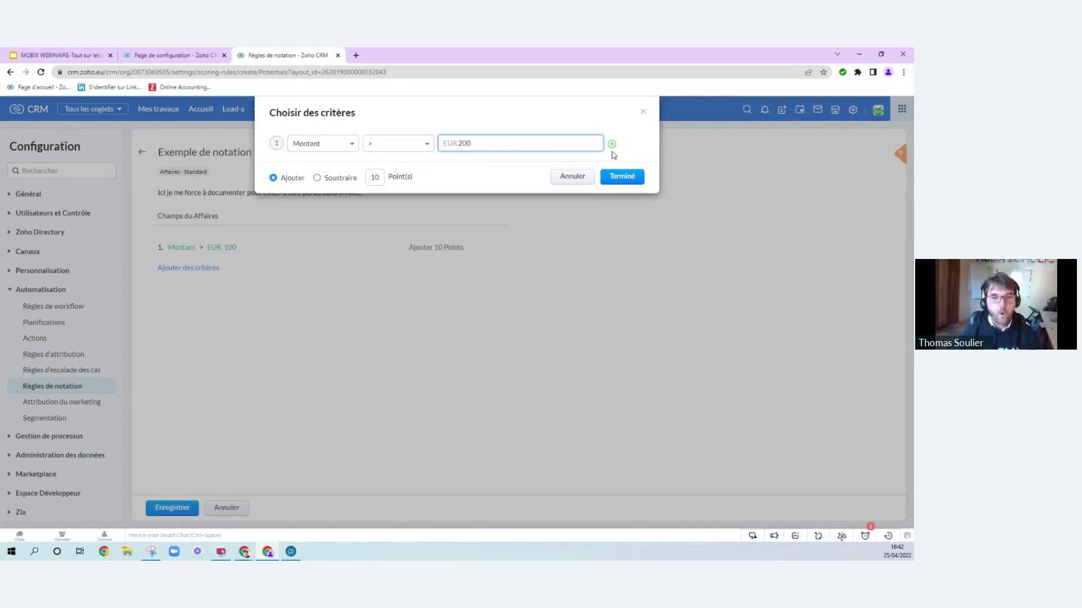
left_click(623, 179)
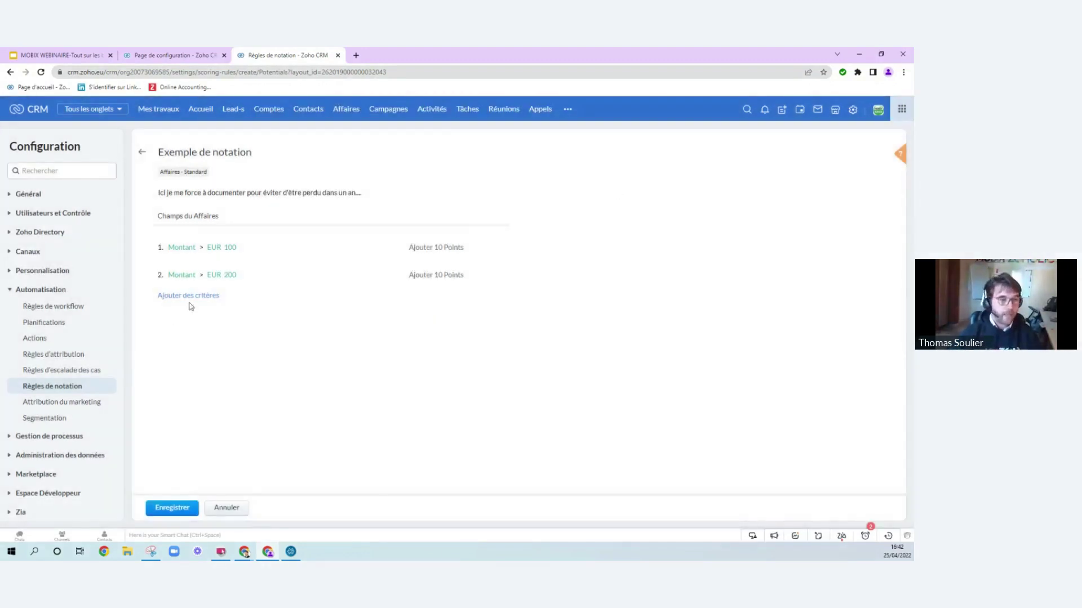
- Start a third criterion based on Date d'échéance and make it subtract 10 points
left_click(198, 296)
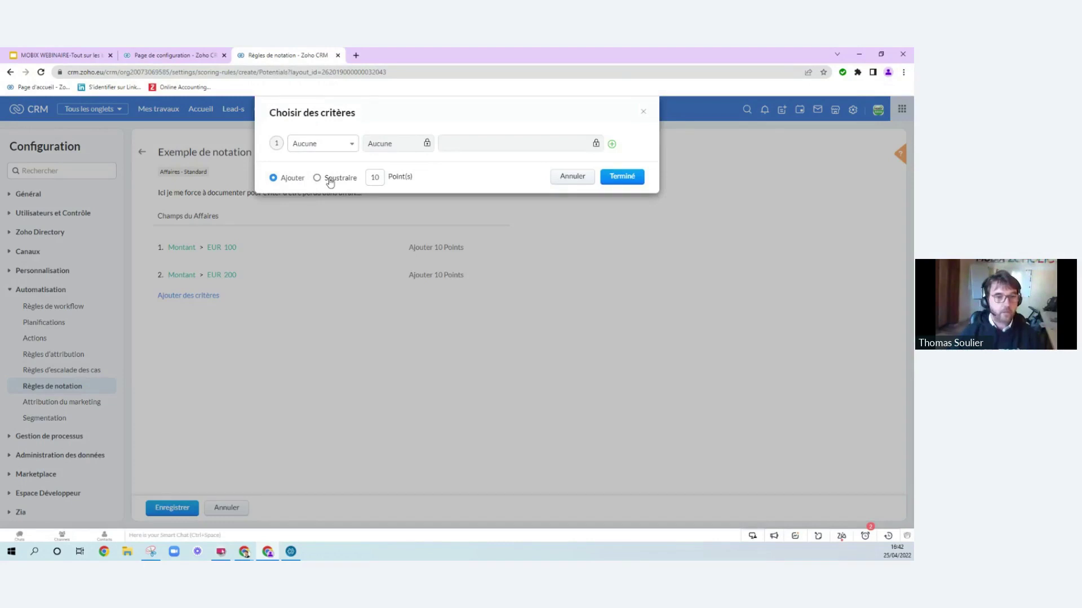
left_click(327, 147)
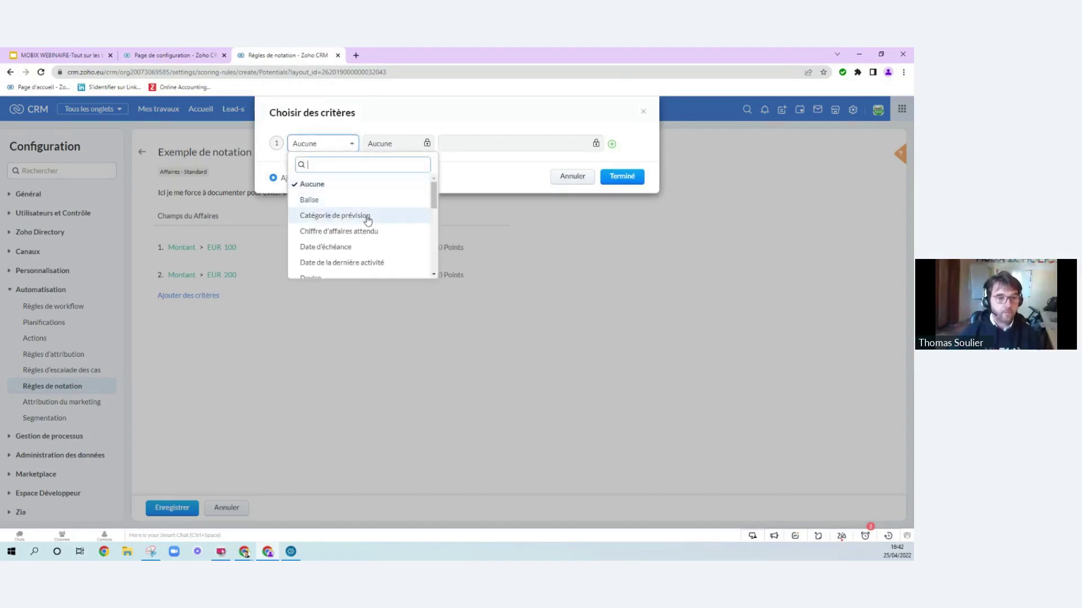
scroll(367, 217, "down", 1)
left_click(325, 200)
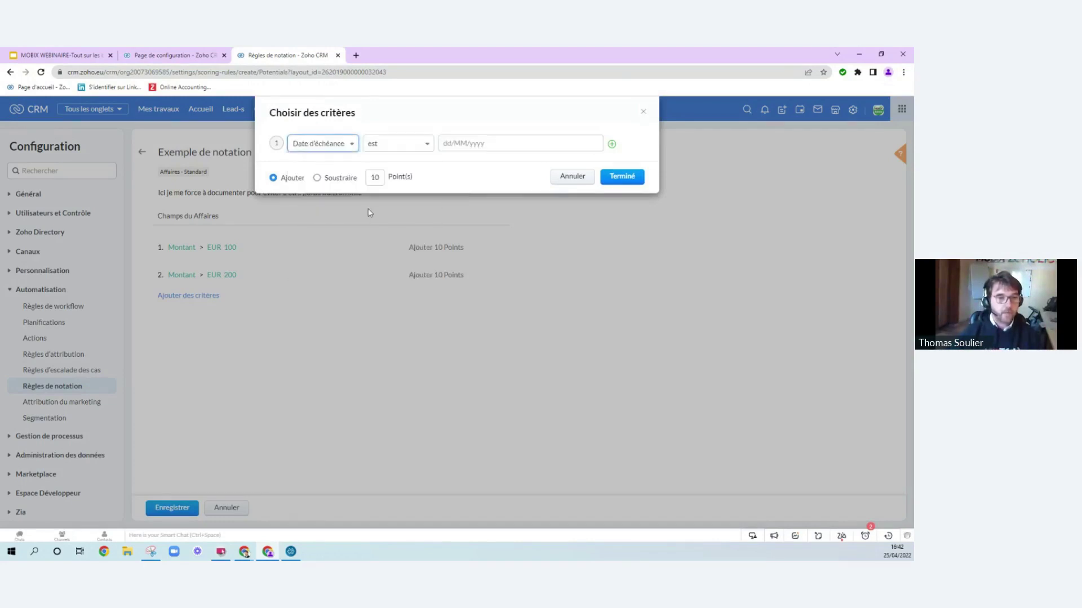
left_click(317, 178)
- Set the condition of the Date d'échéance criterion to L'année prochaine
left_click(401, 148)
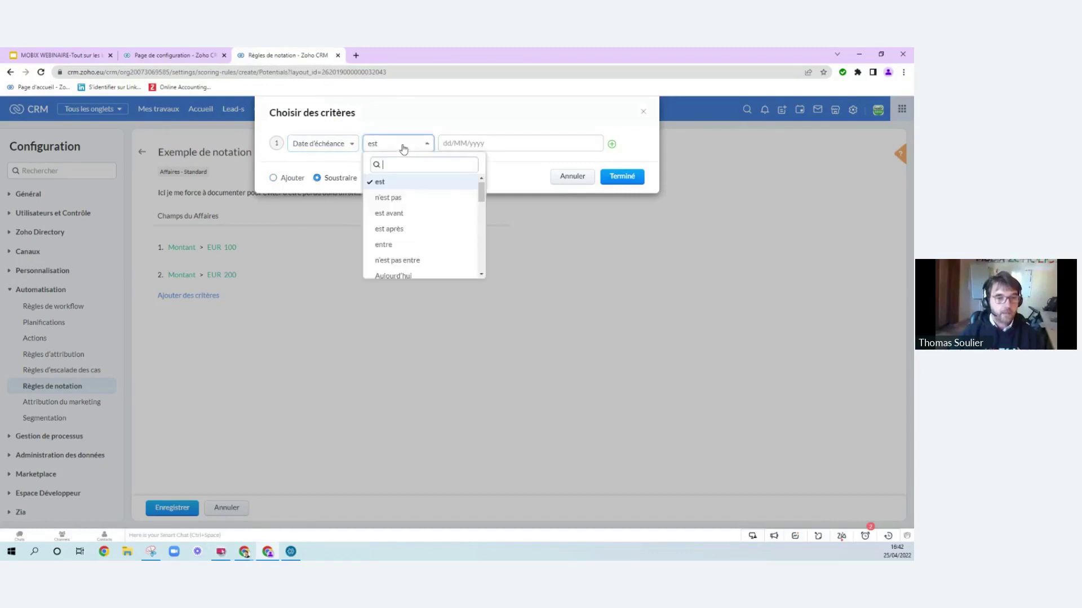
scroll(406, 228, "down", 2)
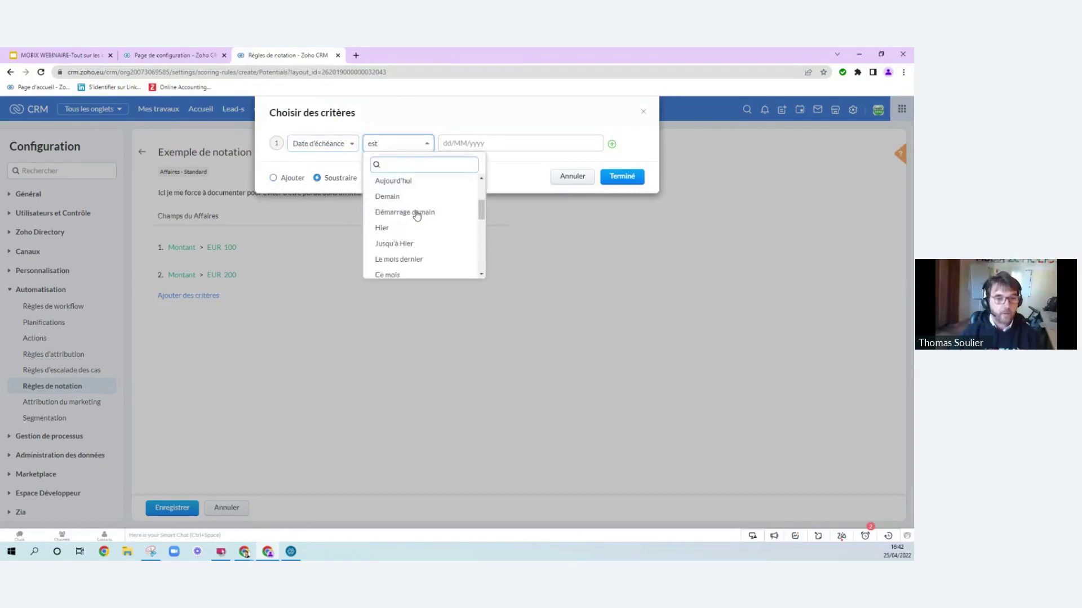
scroll(417, 216, "down", 1)
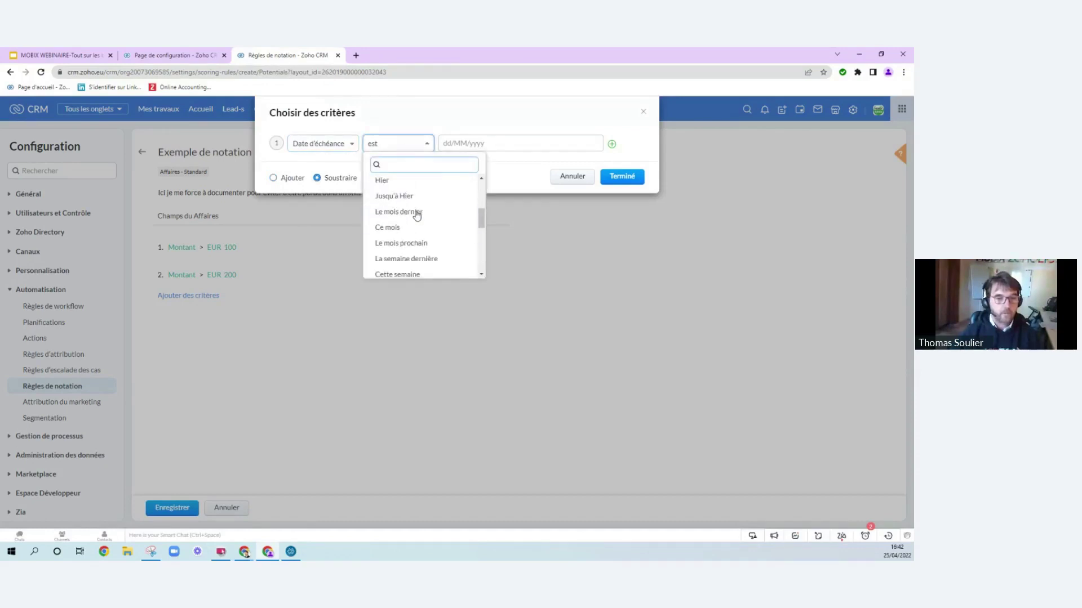
scroll(436, 218, "down", 3)
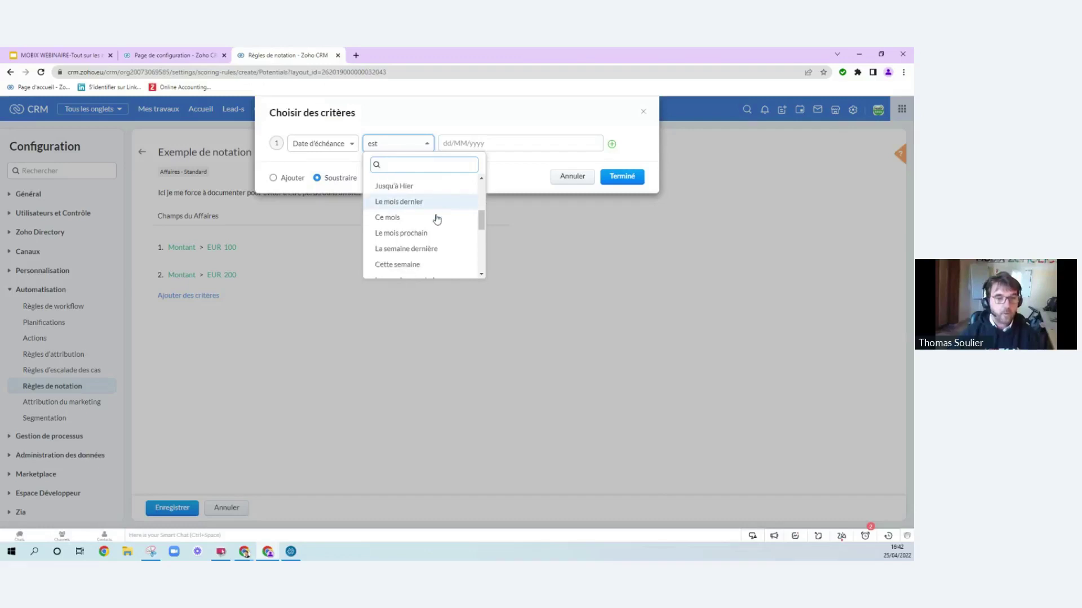
scroll(434, 236, "down", 1)
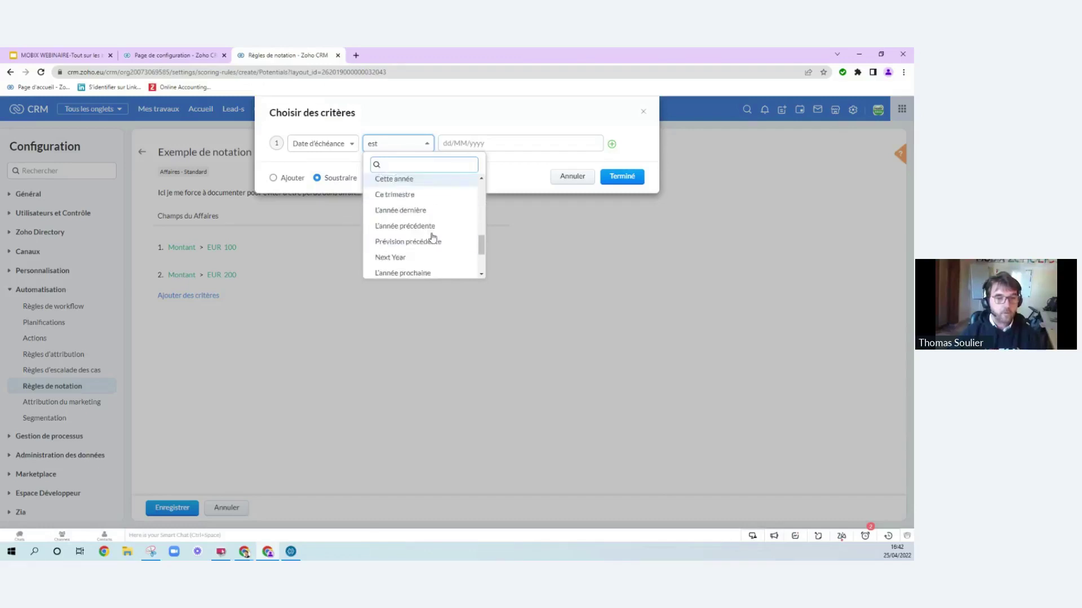
scroll(431, 237, "up", 3)
scroll(432, 237, "down", 4)
scroll(432, 238, "down", 1)
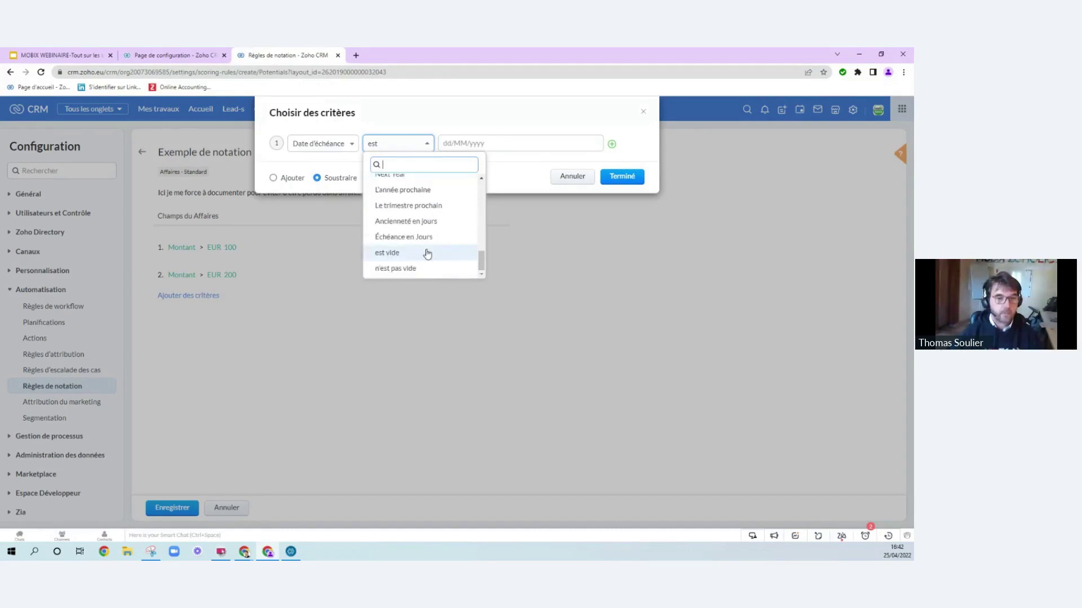
scroll(407, 241, "up", 1)
left_click(415, 238)
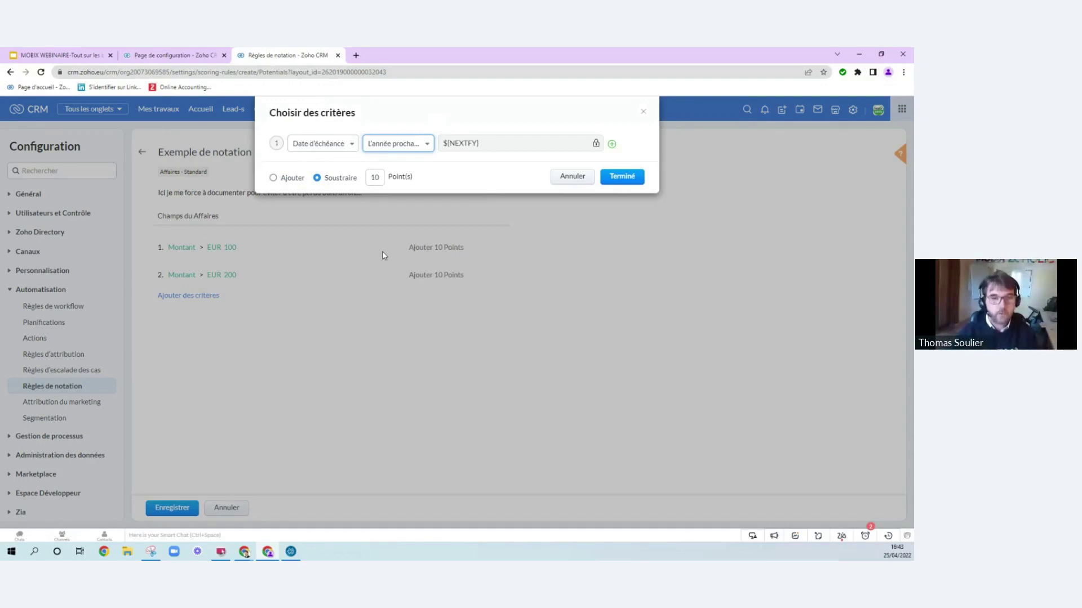
- Complete the criterion and save the scoring rule without updating the old records
left_click(622, 176)
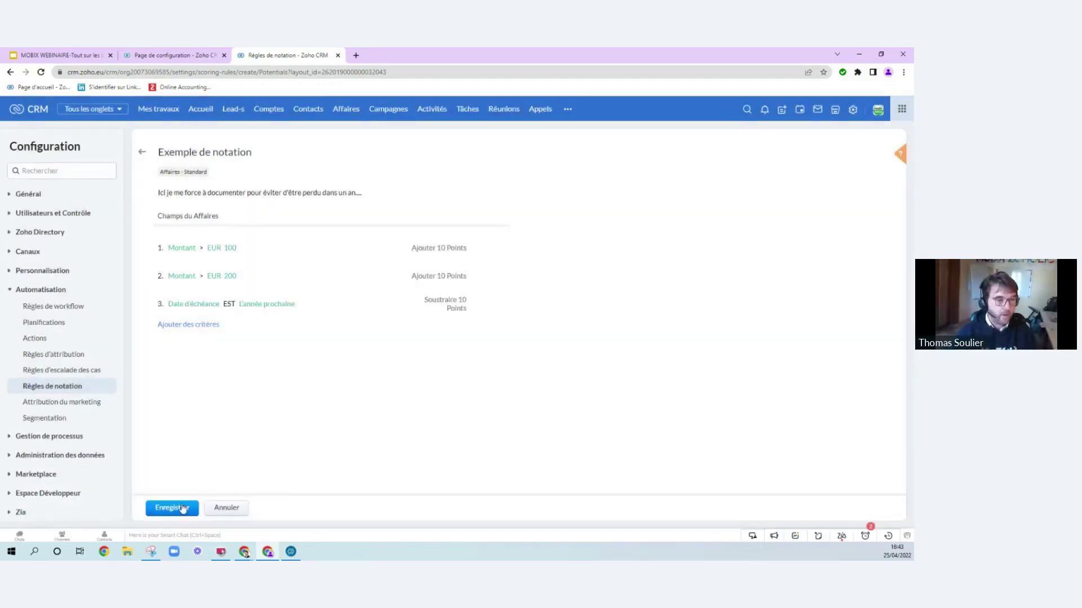
left_click(172, 508)
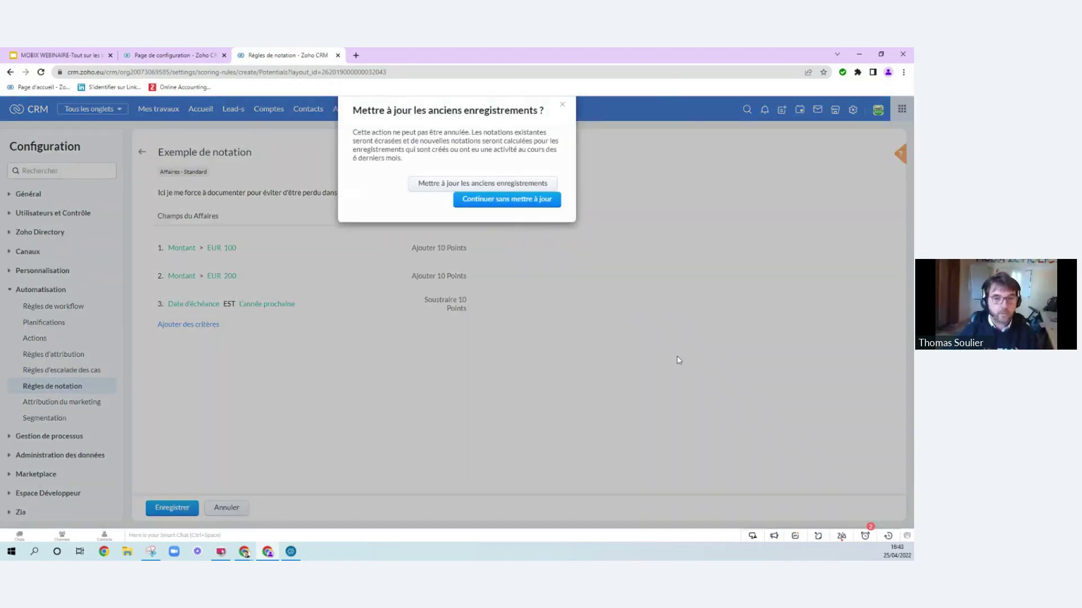
left_click(480, 205)
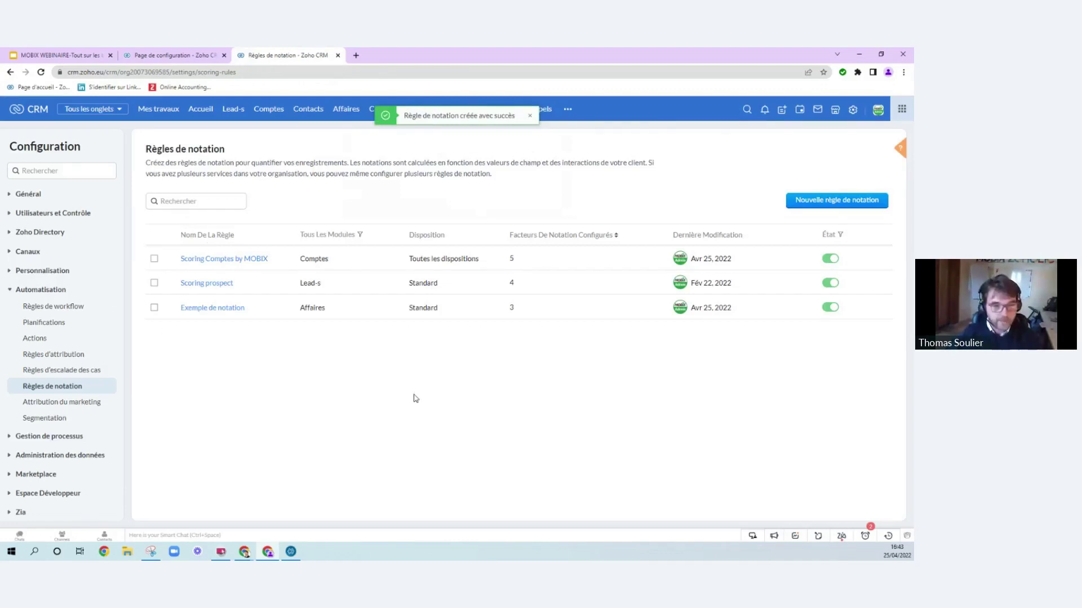
- Review the criteria of the Scoring Comptes by MOBIX rule and return to the list of scoring rules
left_click(207, 259)
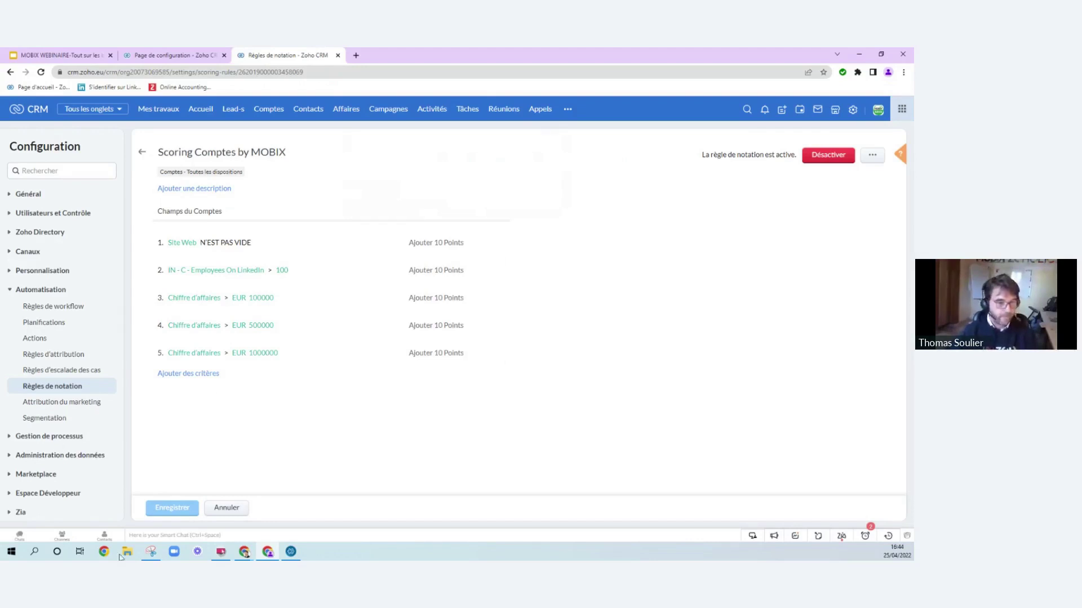
left_click(228, 509)
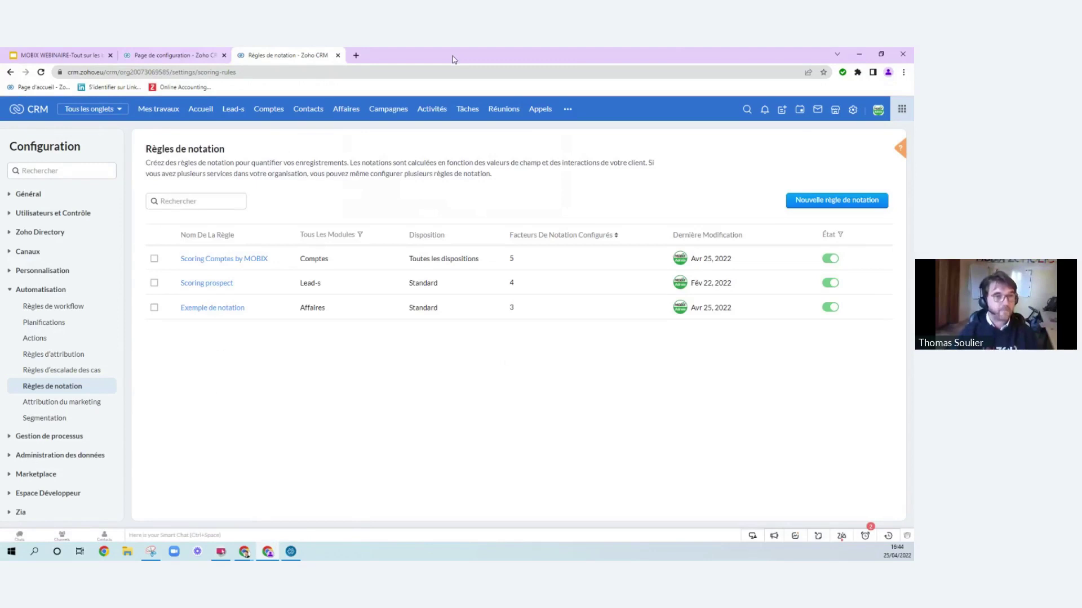
- Open the RENAULT FRANCE account in the Comptes module and look through all of its fields
left_click(266, 109)
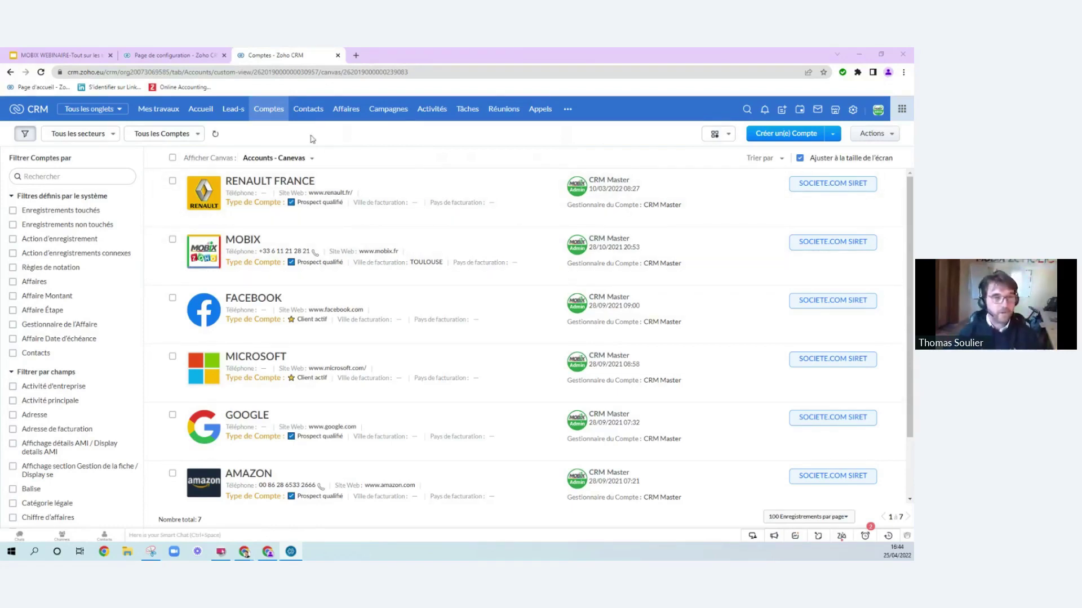
left_click(249, 182)
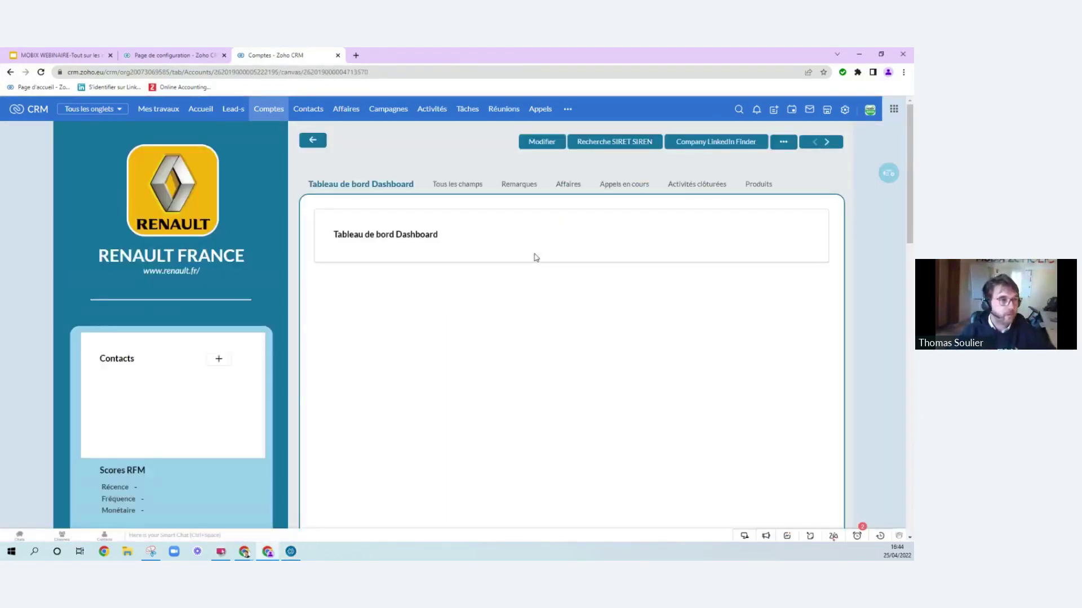
left_click(312, 140)
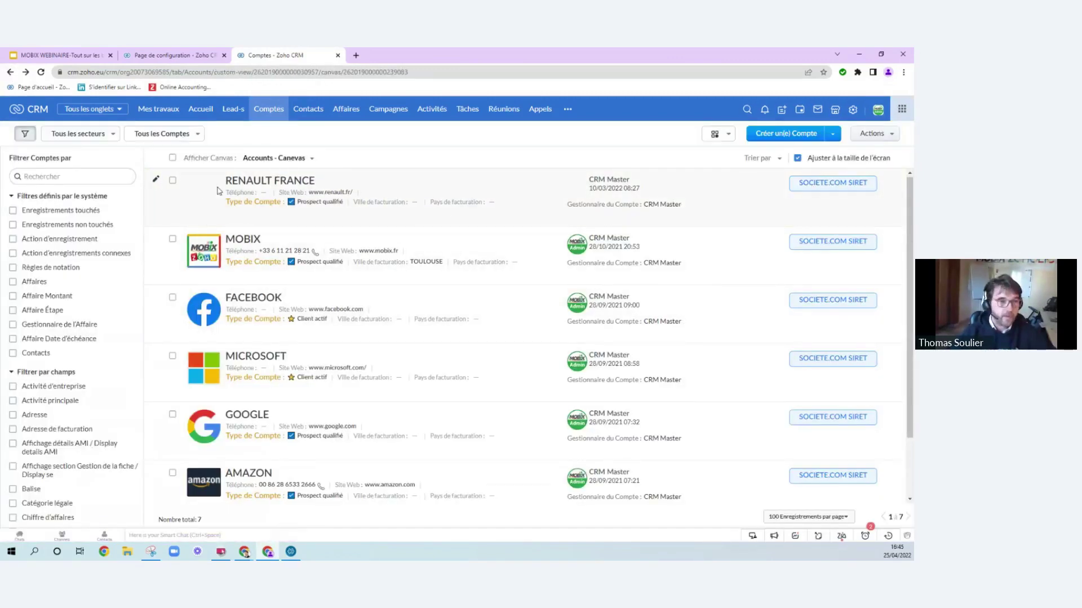
left_click(264, 181)
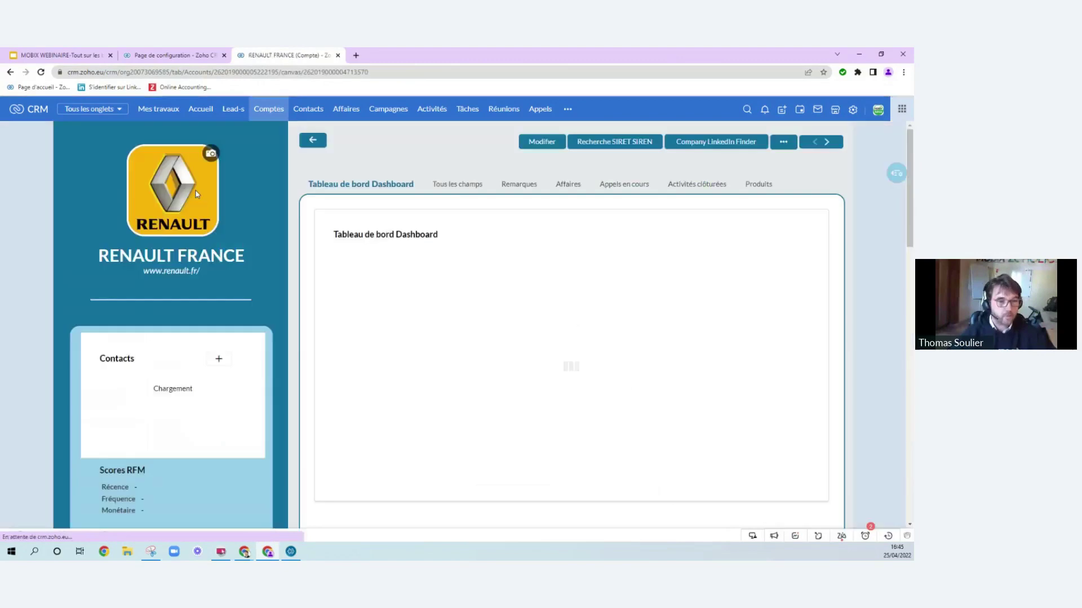
left_click(466, 190)
scroll(498, 305, "down", 15)
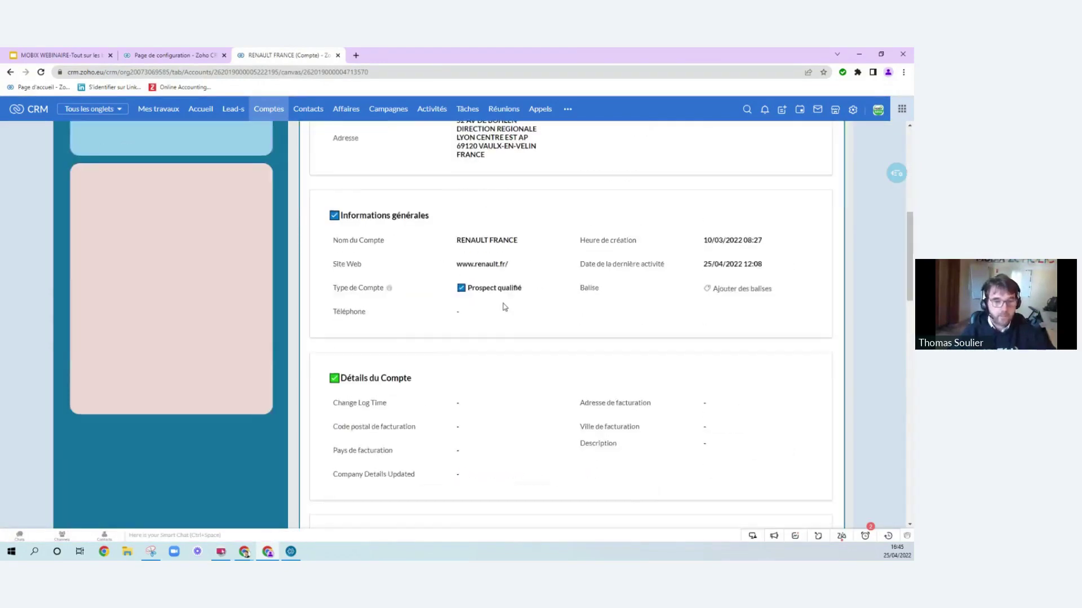
scroll(504, 304, "down", 10)
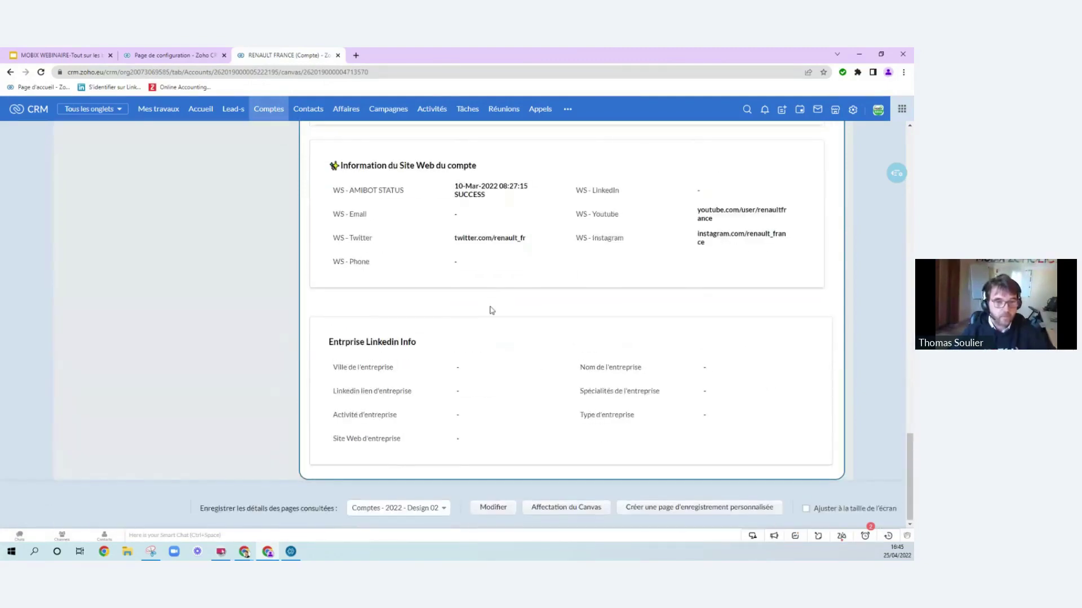
scroll(488, 308, "up", 5)
scroll(491, 310, "up", 15)
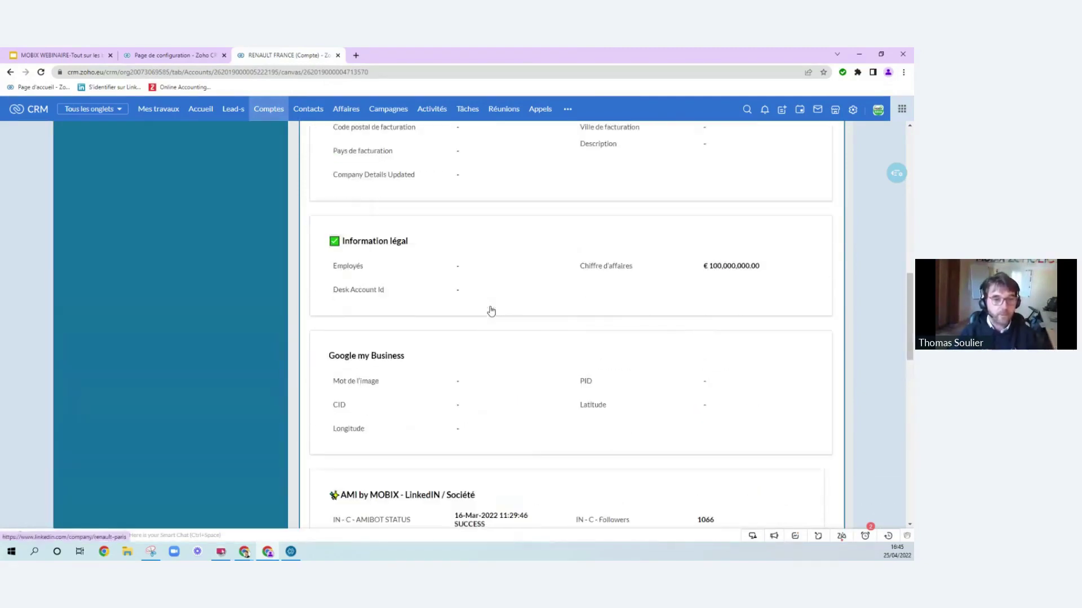
scroll(491, 311, "up", 10)
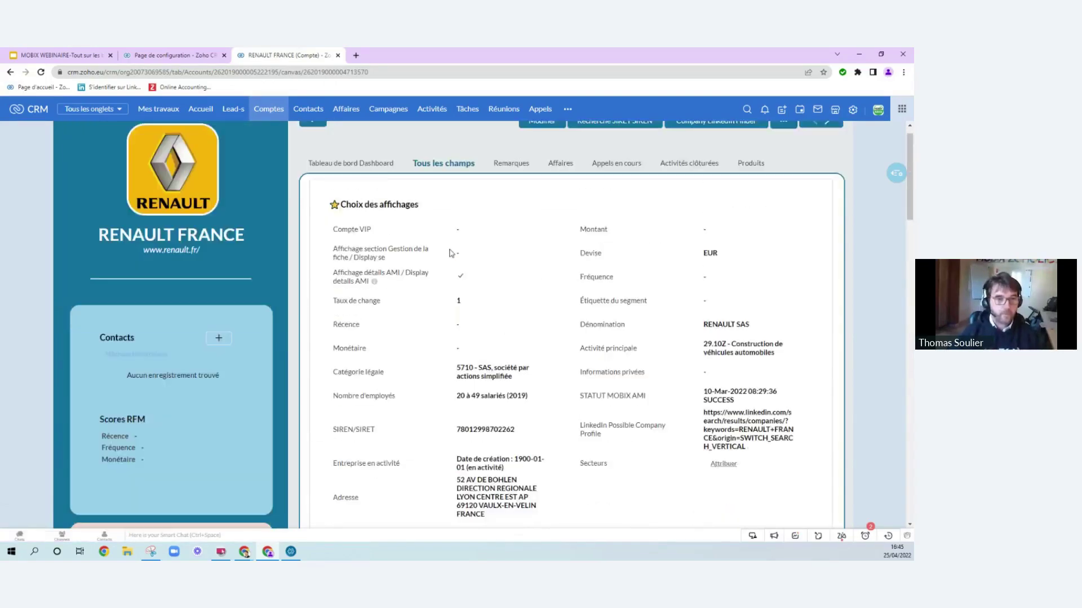
- Reopen the RENAULT FRANCE account and switch its page from the Comptes - 2022 - Design 02 canvas to the standard record view
left_click(312, 142)
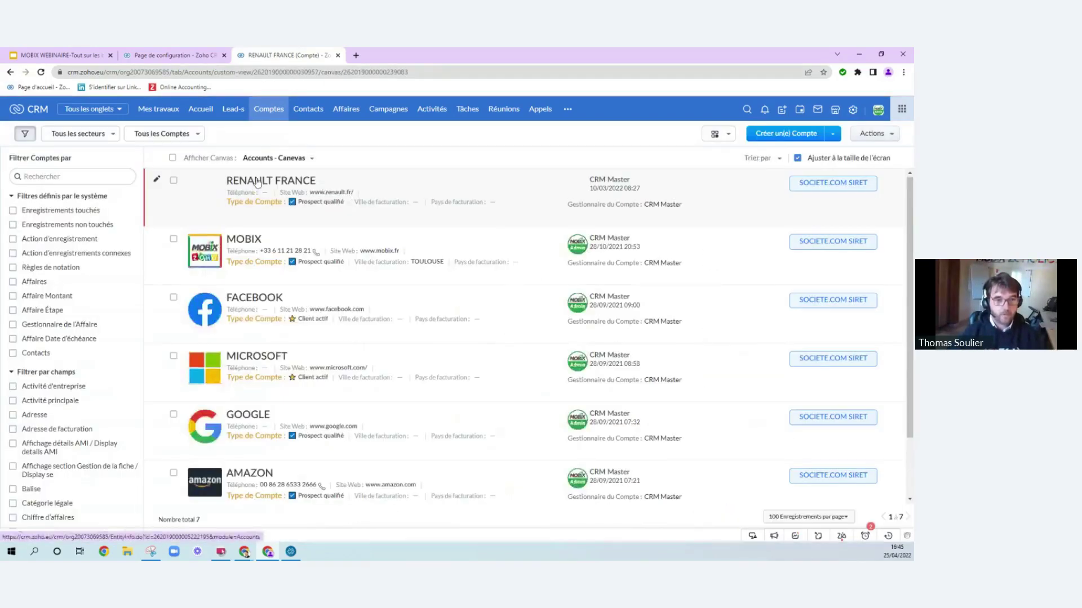
left_click(257, 181)
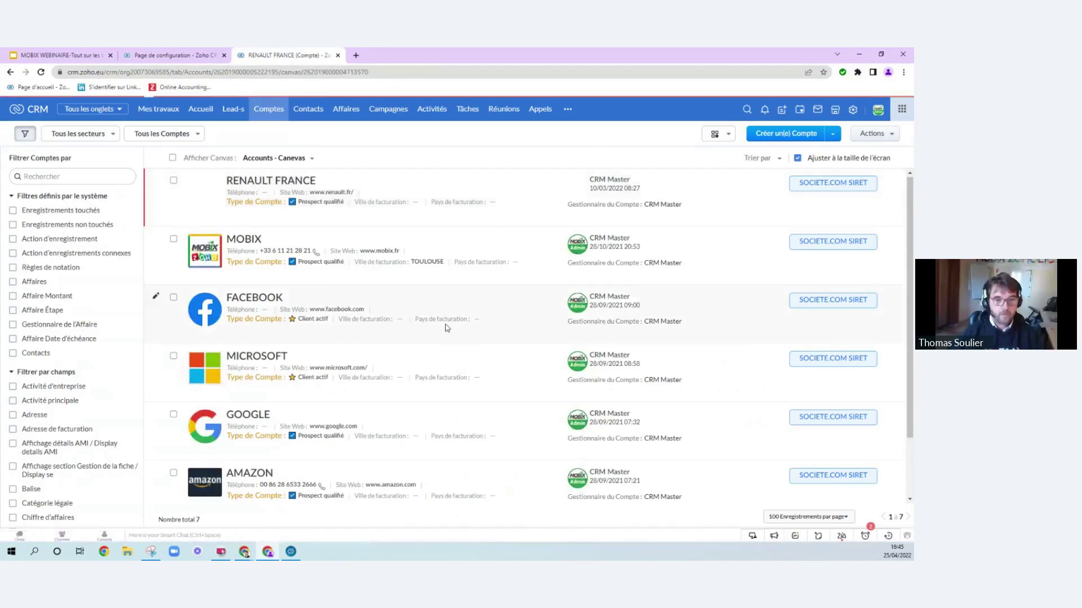
scroll(449, 327, "down", 10)
scroll(449, 328, "down", 3)
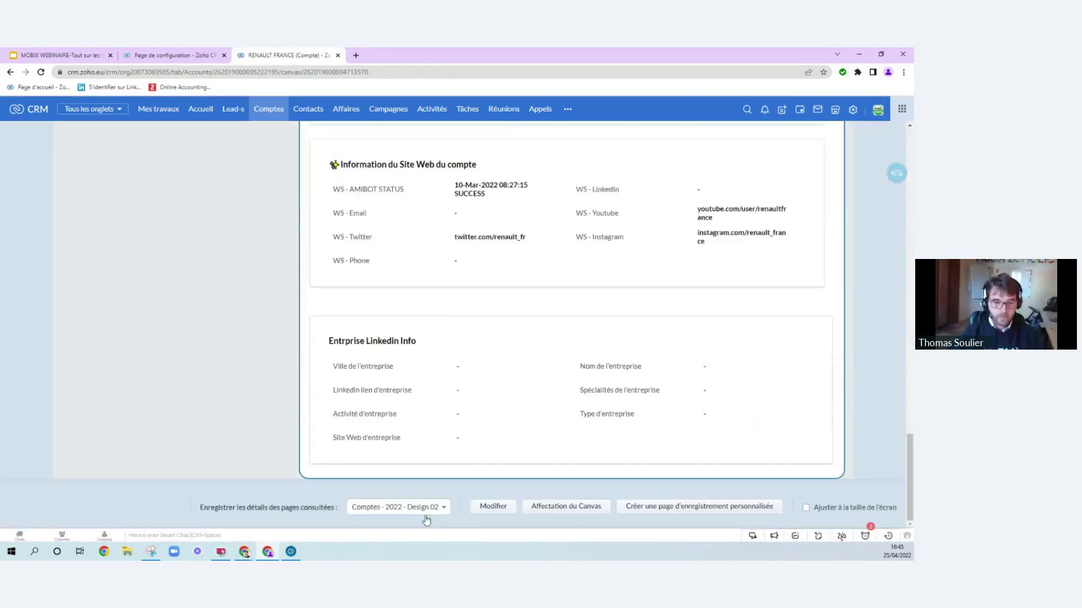
left_click(427, 520)
left_click(405, 477)
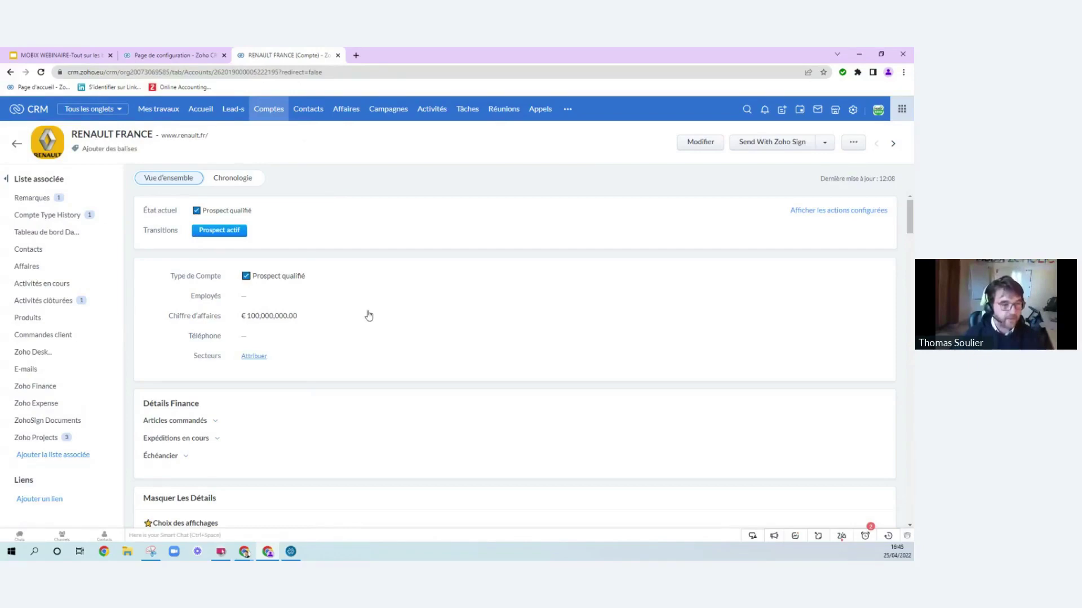
- Look through the RENAULT FRANCE account's fields for scoring information and search the page for "notation"
scroll(396, 327, "down", 15)
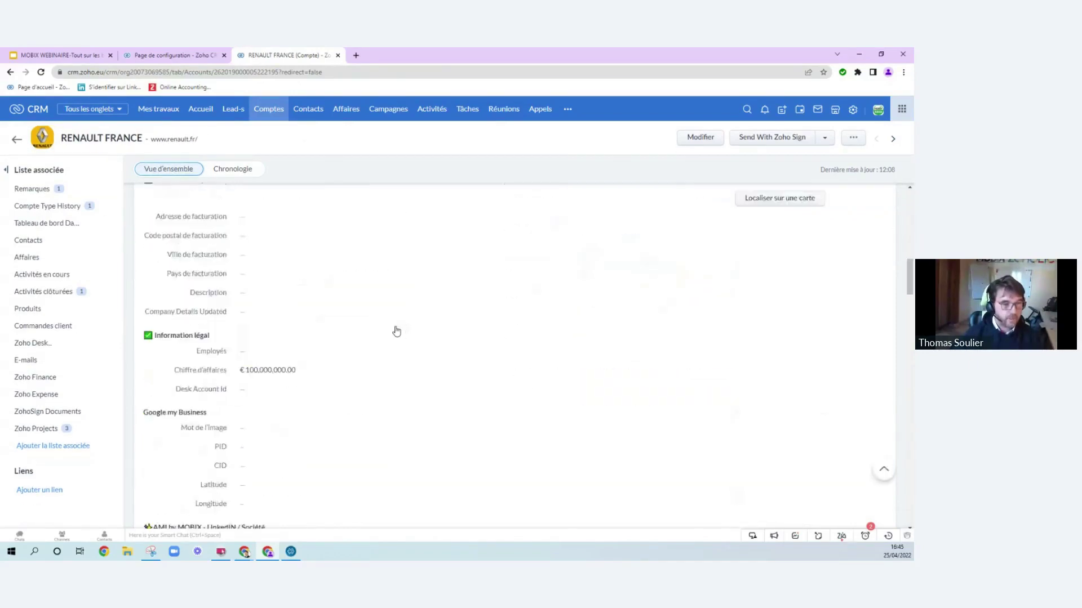
scroll(397, 332, "down", 5)
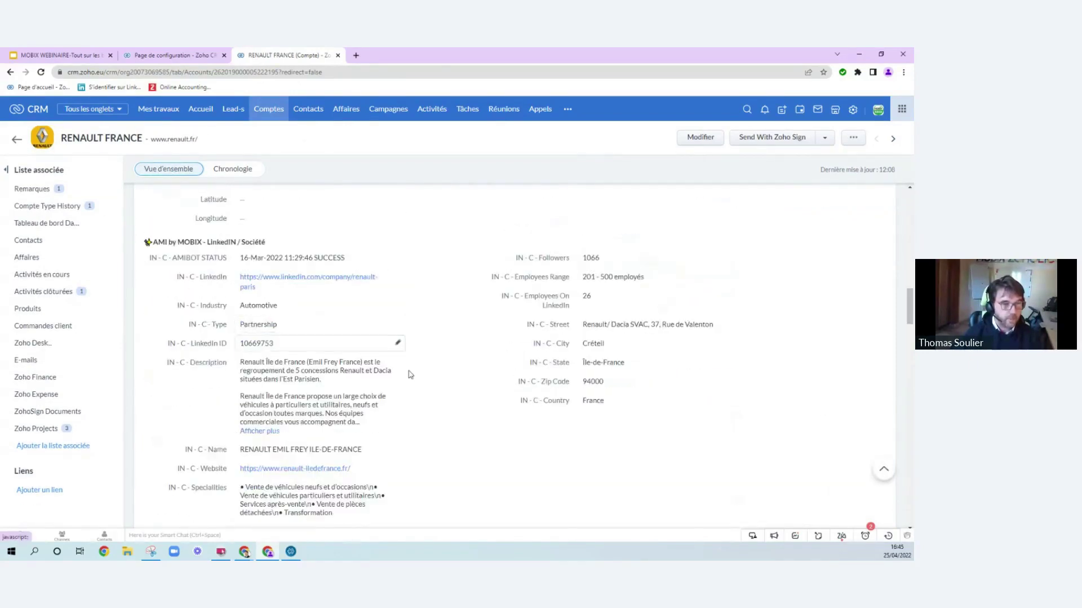
scroll(410, 375, "up", 4)
scroll(394, 357, "up", 3)
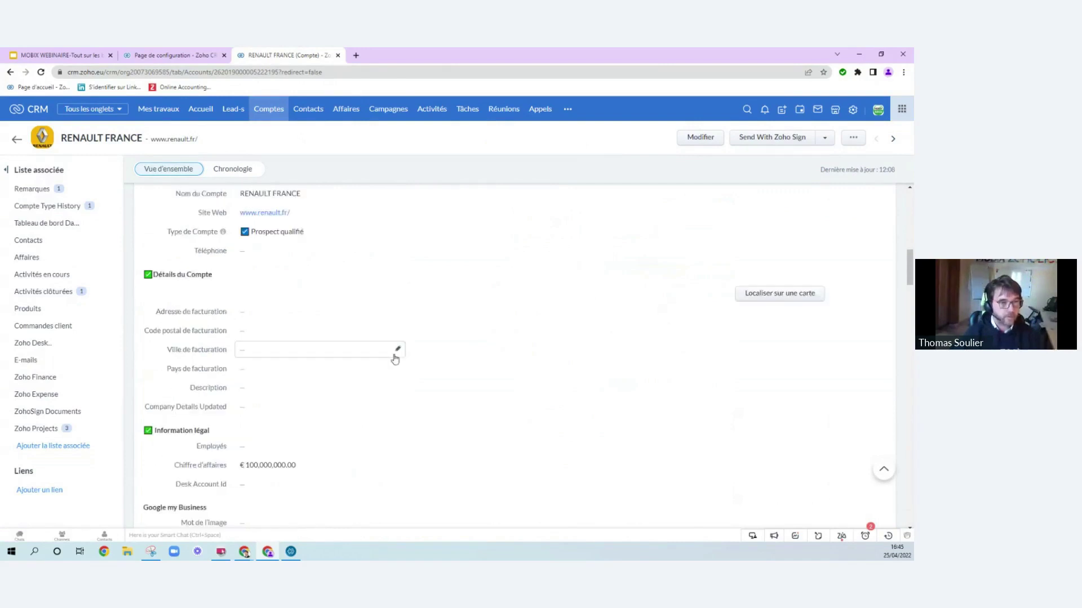
scroll(395, 358, "up", 3)
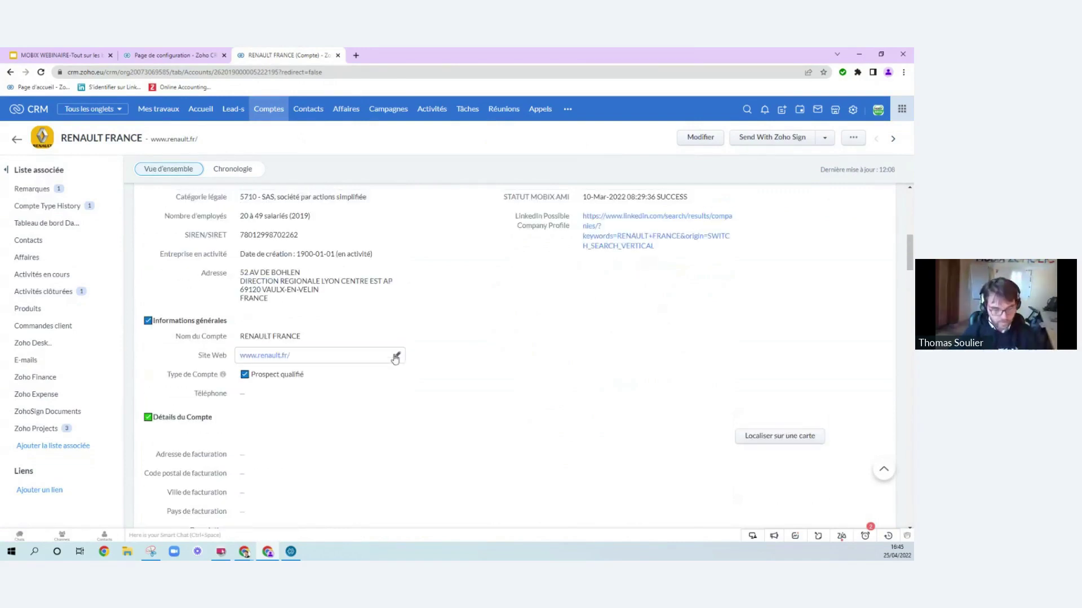
key("ctrl+f")
key("BackSpace")
type("notation")
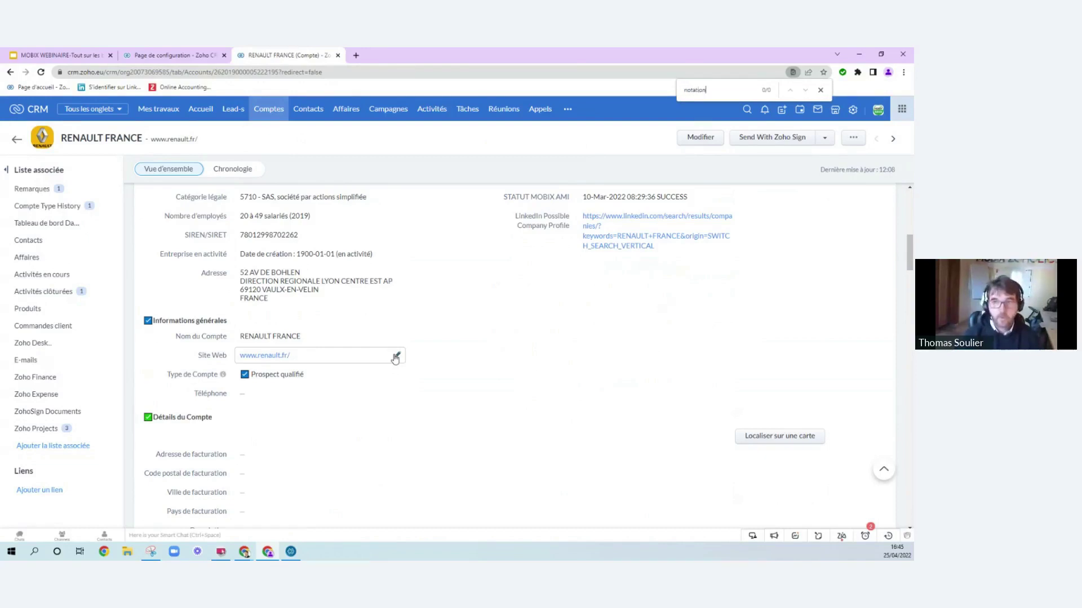
scroll(463, 354, "up", 1)
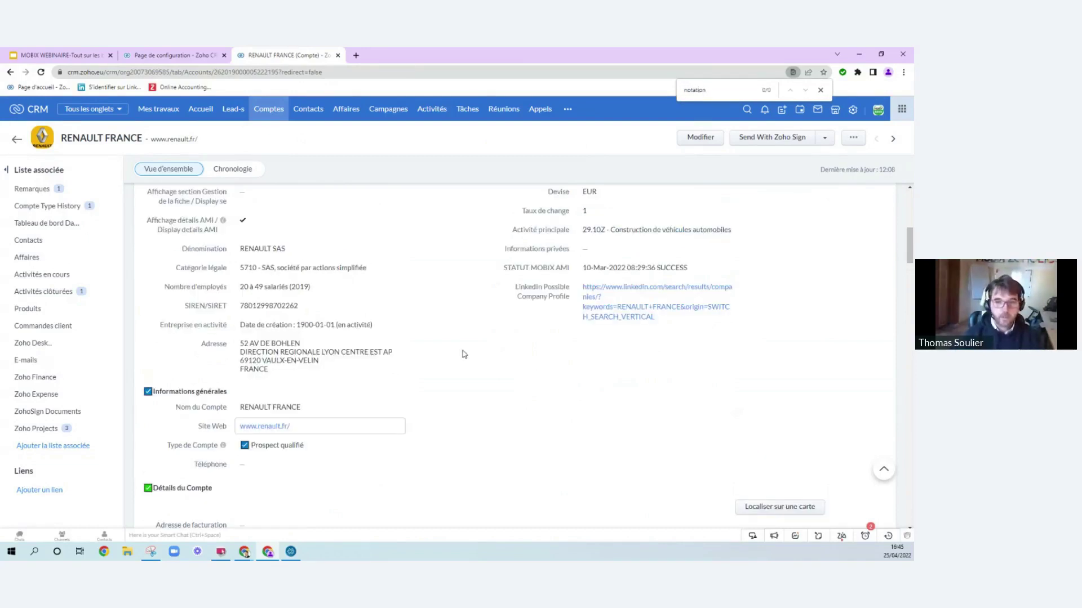
scroll(464, 353, "up", 8)
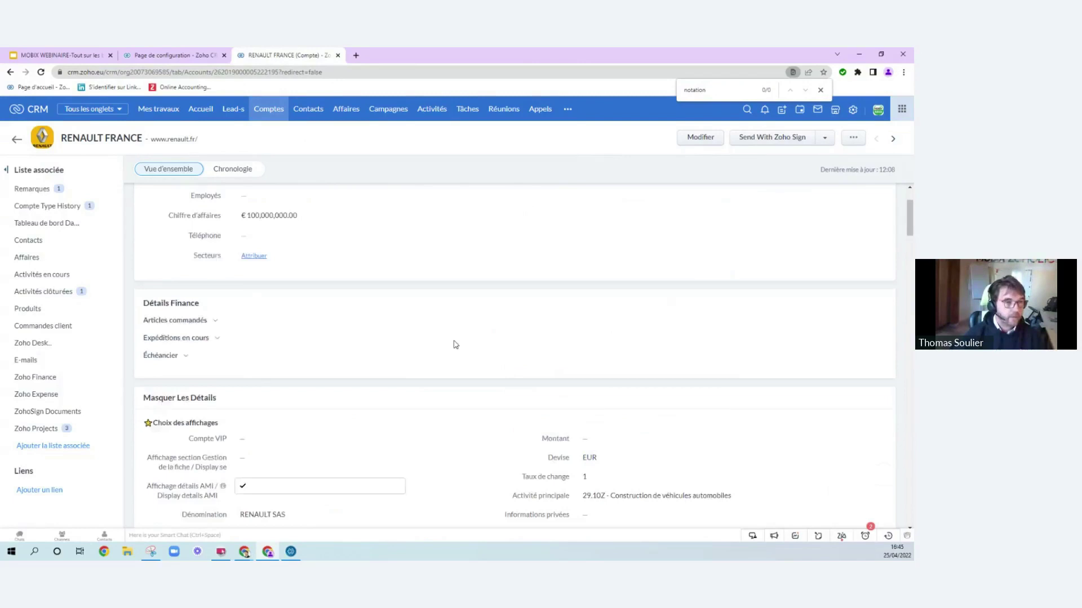
scroll(455, 345, "down", 4)
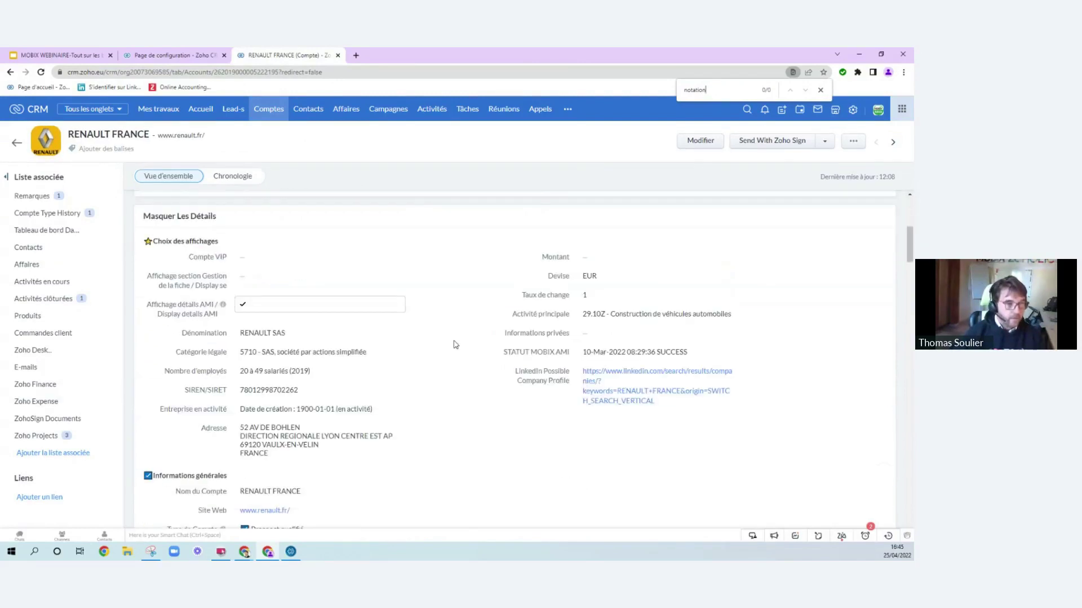
- Collapse the details section of the RENAULT FRANCE record and examine the Scoring Rules table beneath it
scroll(455, 345, "up", 2)
left_click(205, 300)
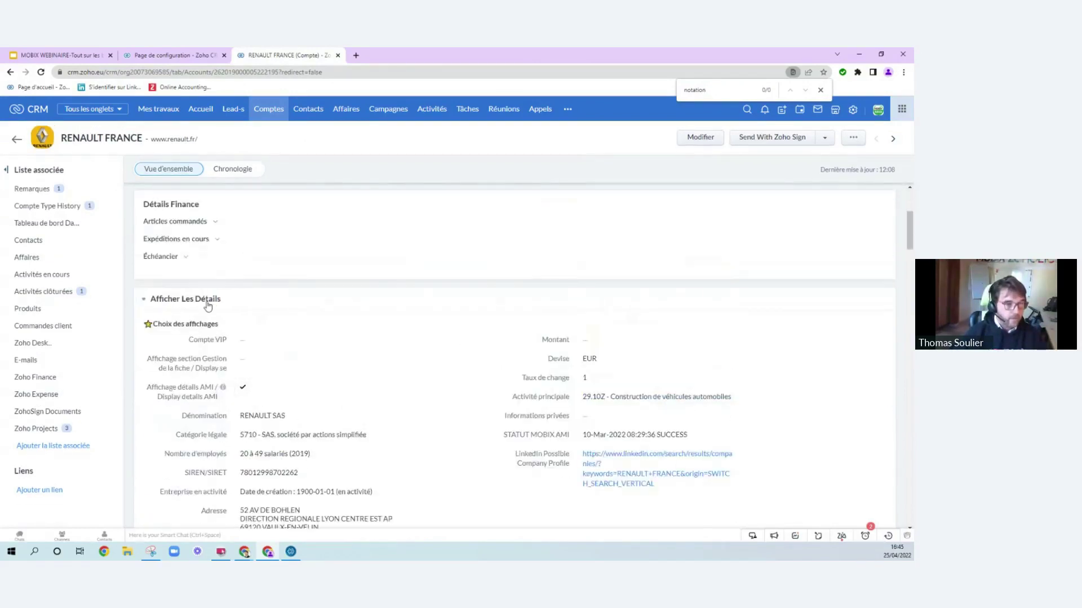
left_click(207, 304)
left_click(207, 304)
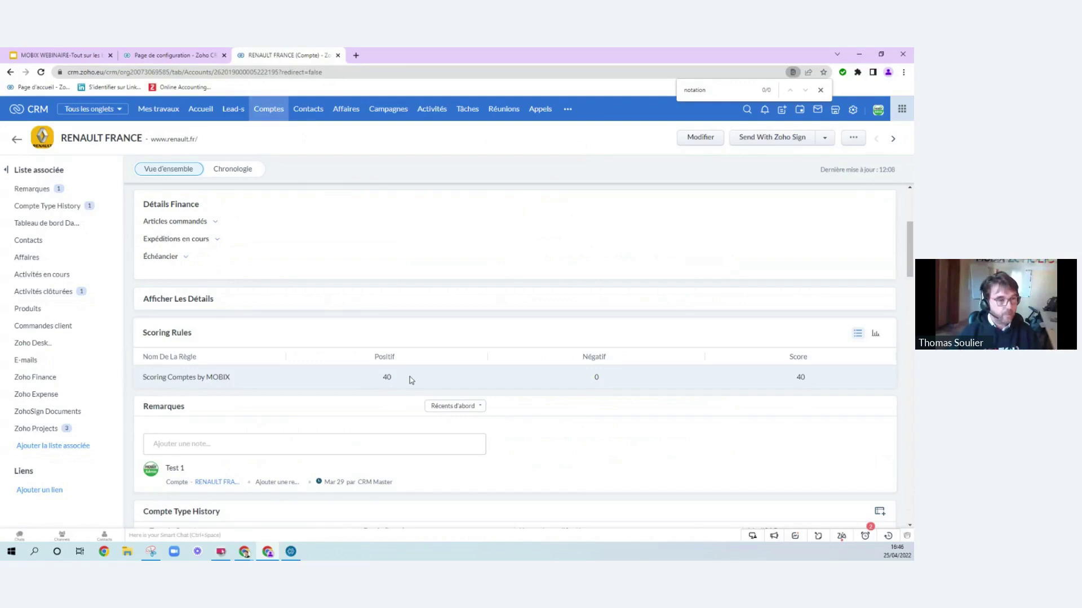
- Expand the account's details section again and examine its company, LinkedIn and legal information fields
left_click(172, 303)
scroll(439, 367, "down", 3)
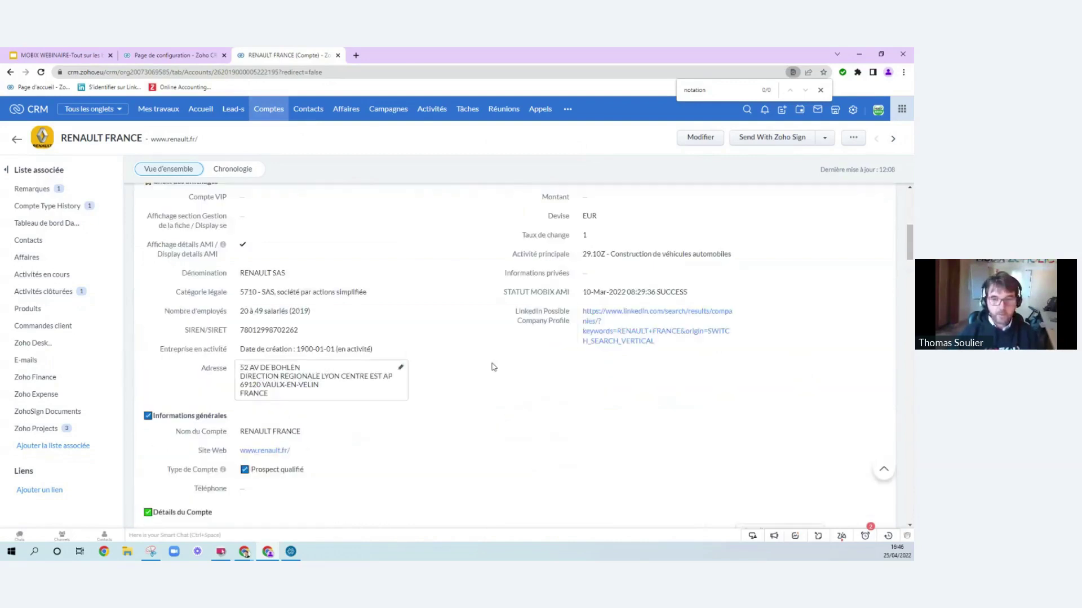
scroll(455, 333, "down", 15)
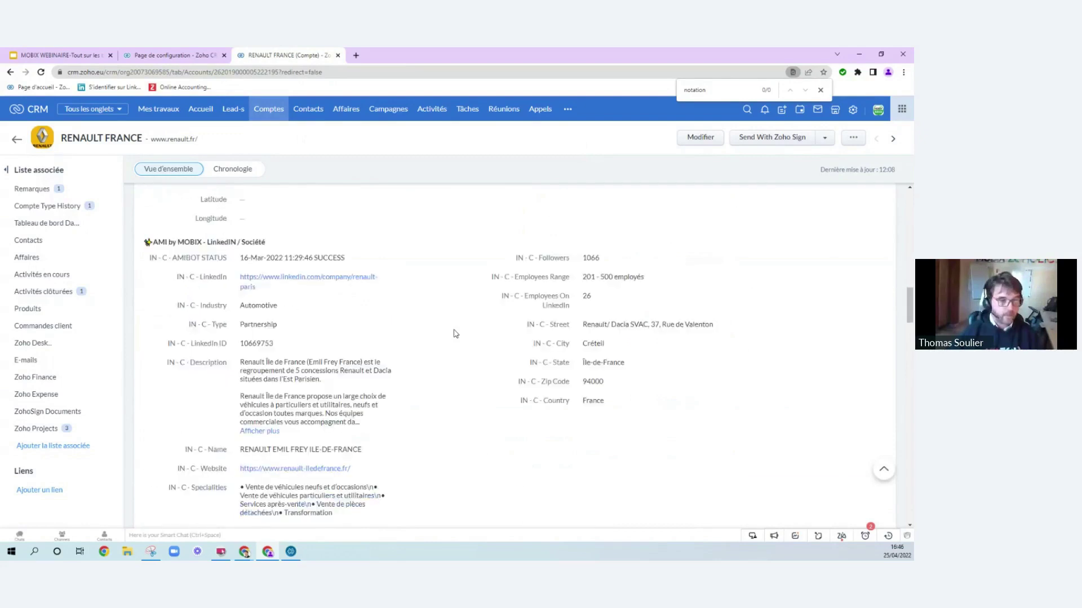
scroll(455, 333, "down", 1)
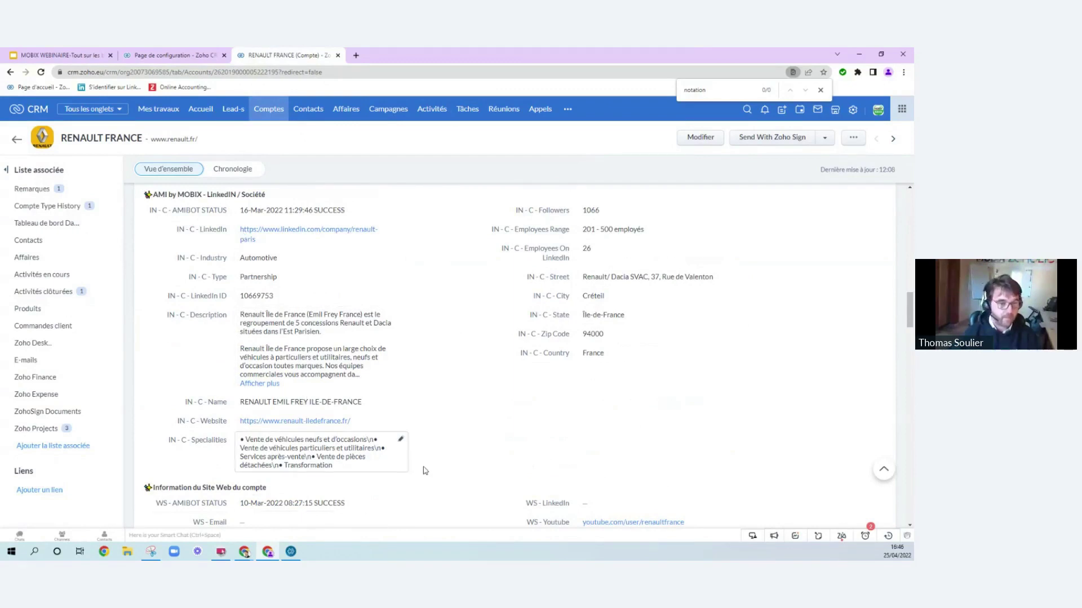
scroll(466, 367, "down", 5)
scroll(465, 369, "up", 10)
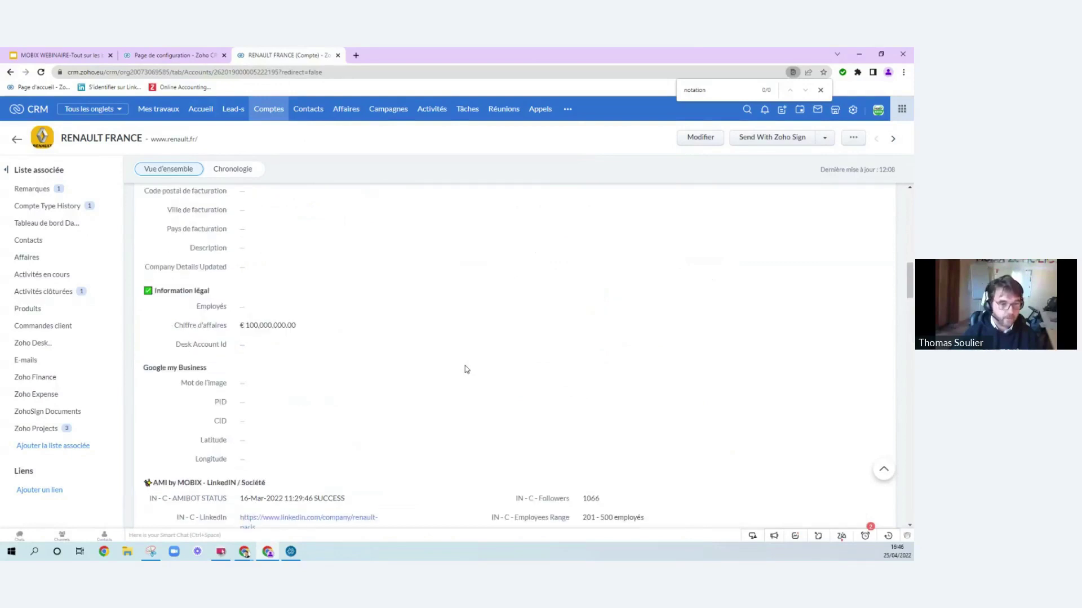
scroll(465, 369, "up", 4)
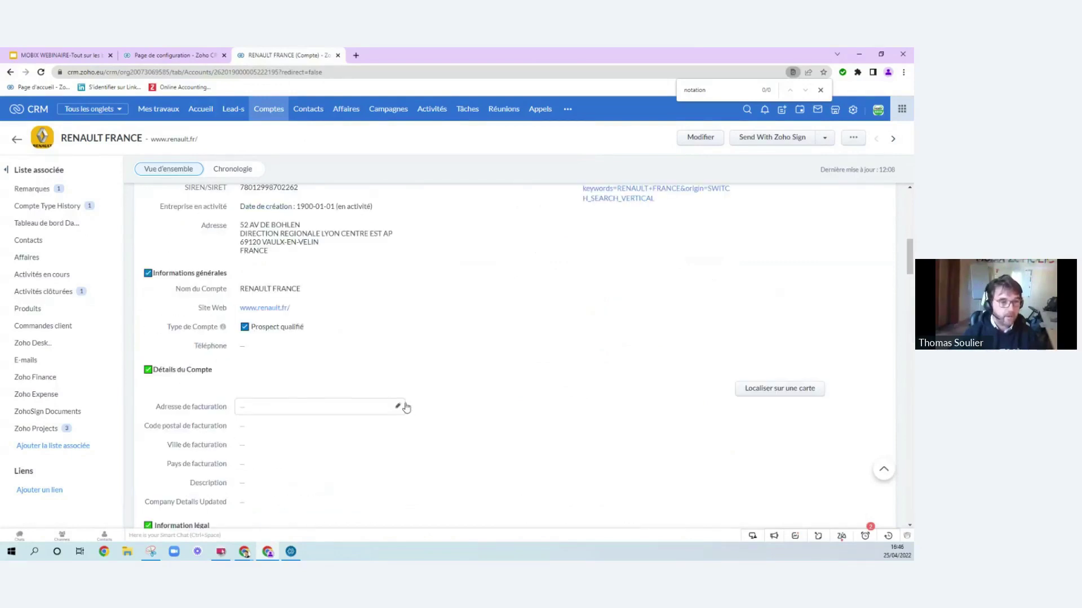
scroll(355, 318, "down", 6)
- View the form of the account's Prospect actif transition and cancel it without saving
scroll(369, 331, "up", 10)
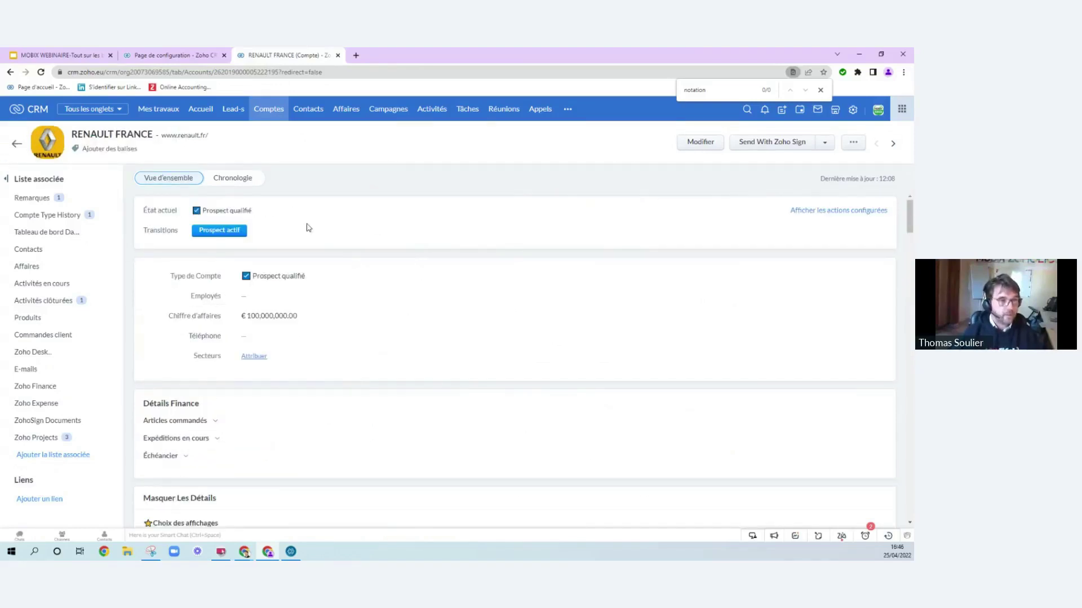
left_click(212, 235)
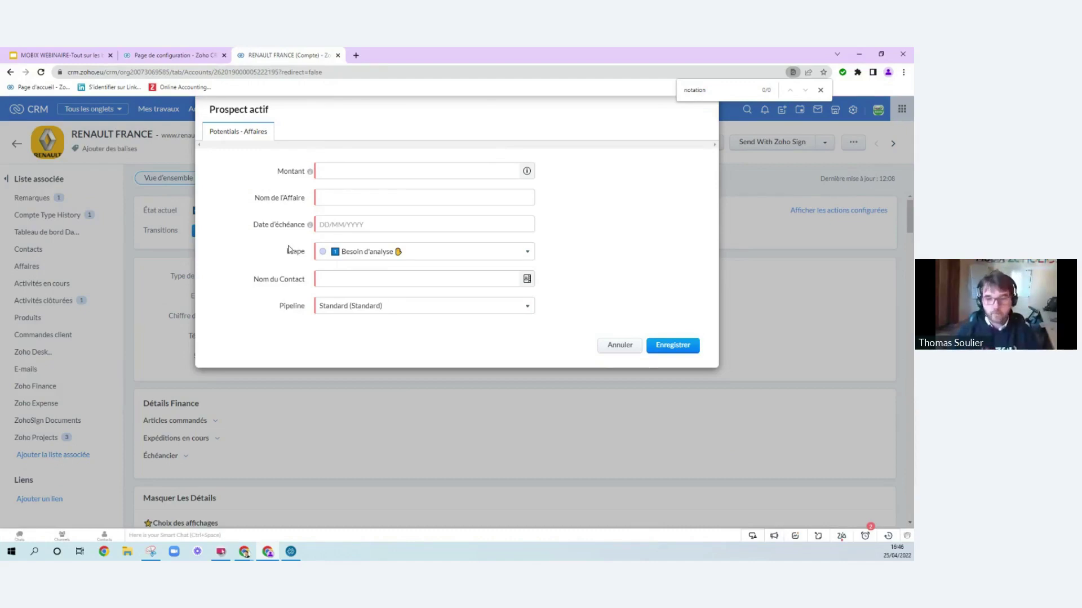
left_click(629, 349)
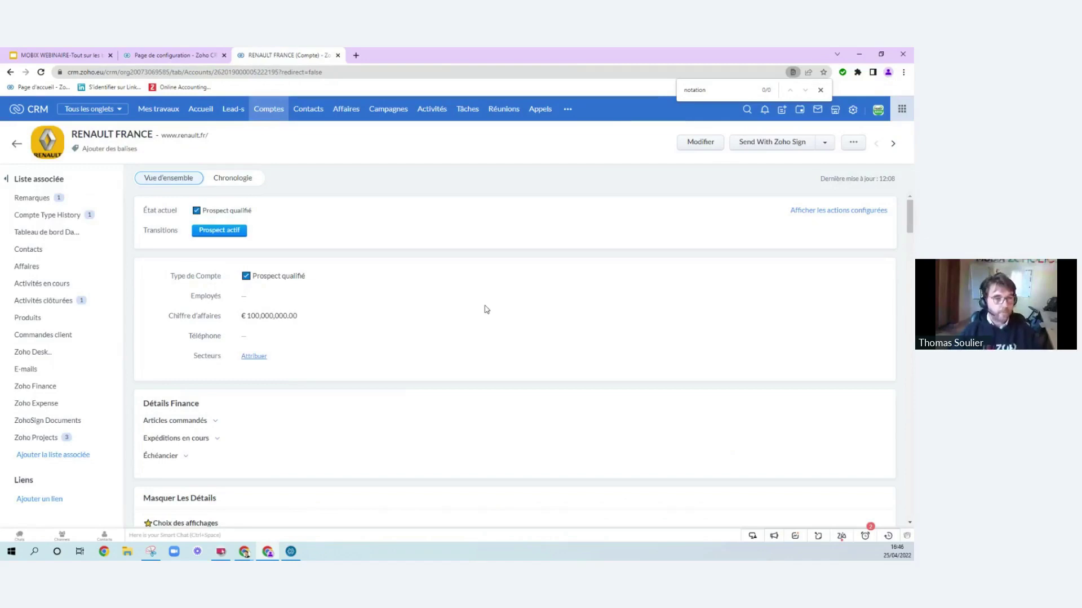
- Look through the account's fields down to the Scoring Rules table and back to the general information
scroll(484, 313, "down", 15)
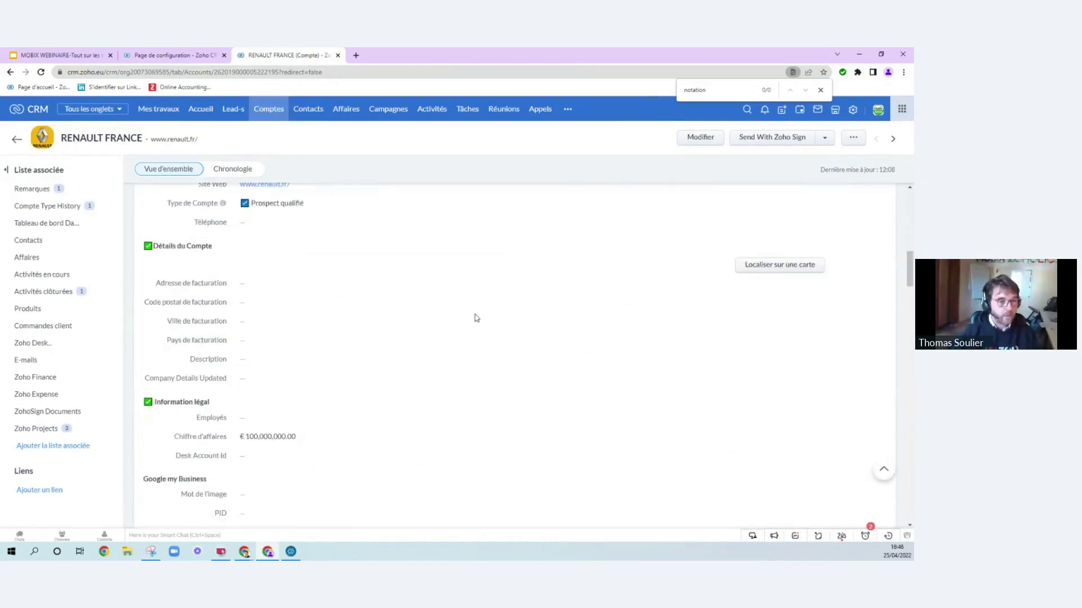
scroll(476, 319, "down", 2)
scroll(476, 318, "down", 4)
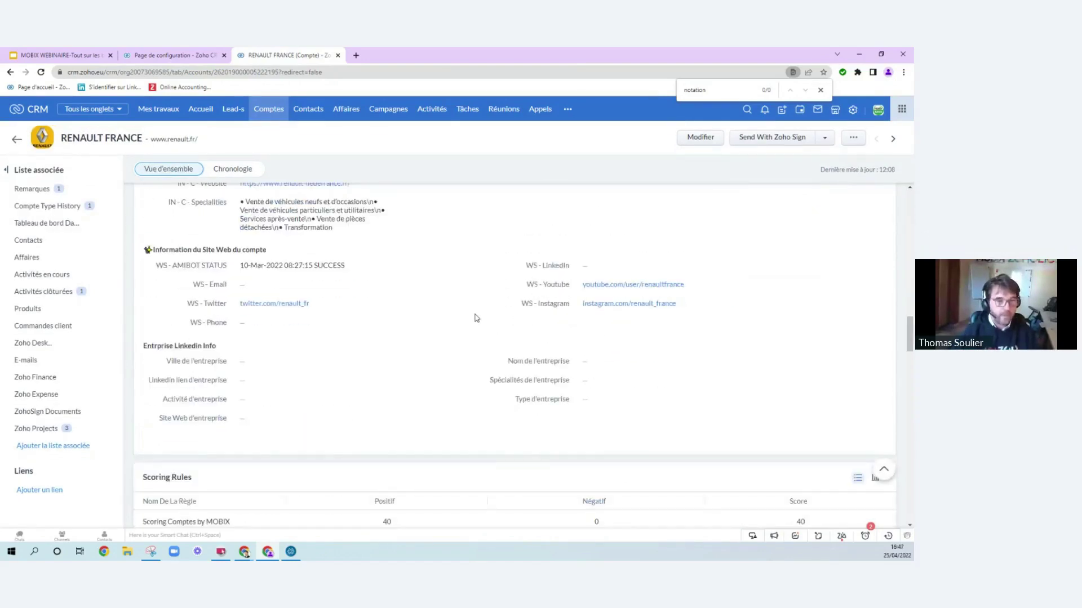
scroll(476, 318, "up", 10)
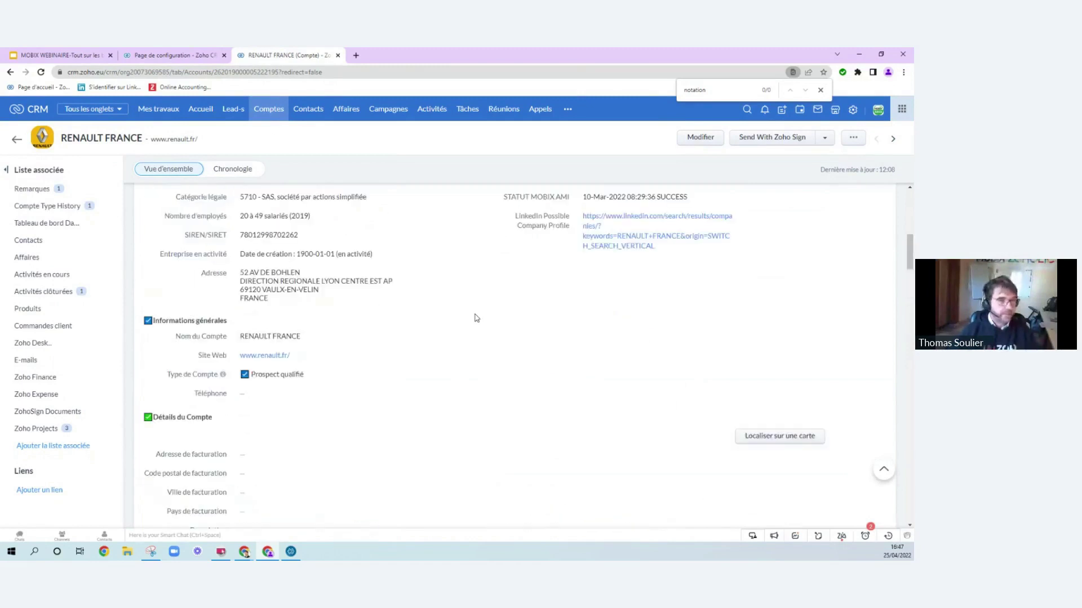
scroll(485, 365, "down", 3)
scroll(486, 365, "up", 1)
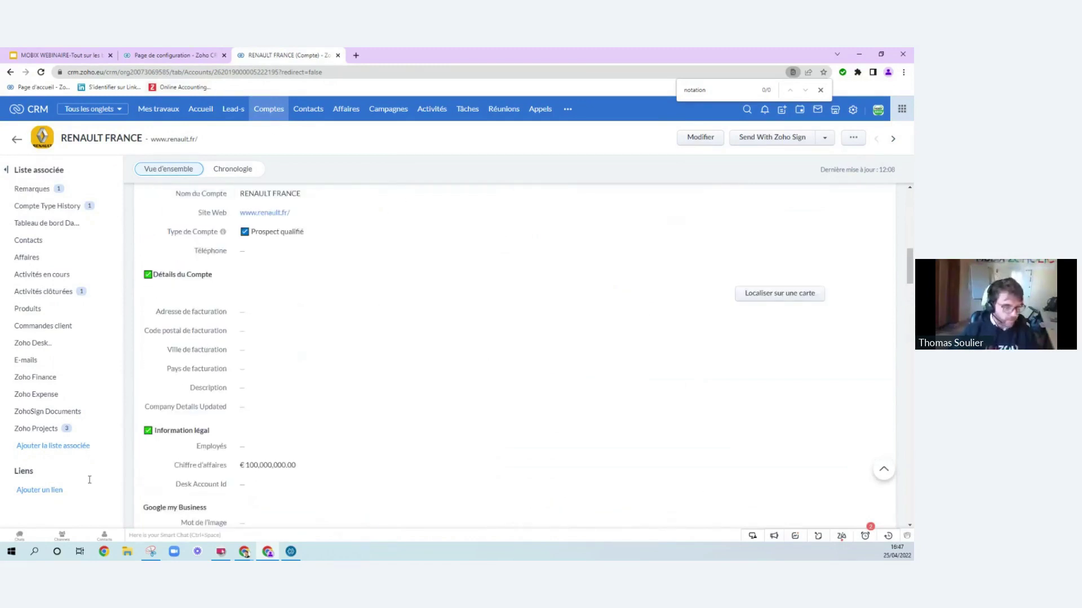
- Switch to Outil Capture d'écran, capture a blank area of the page and draw four bars of increasing height with the blue pen
key("alt+Tab")
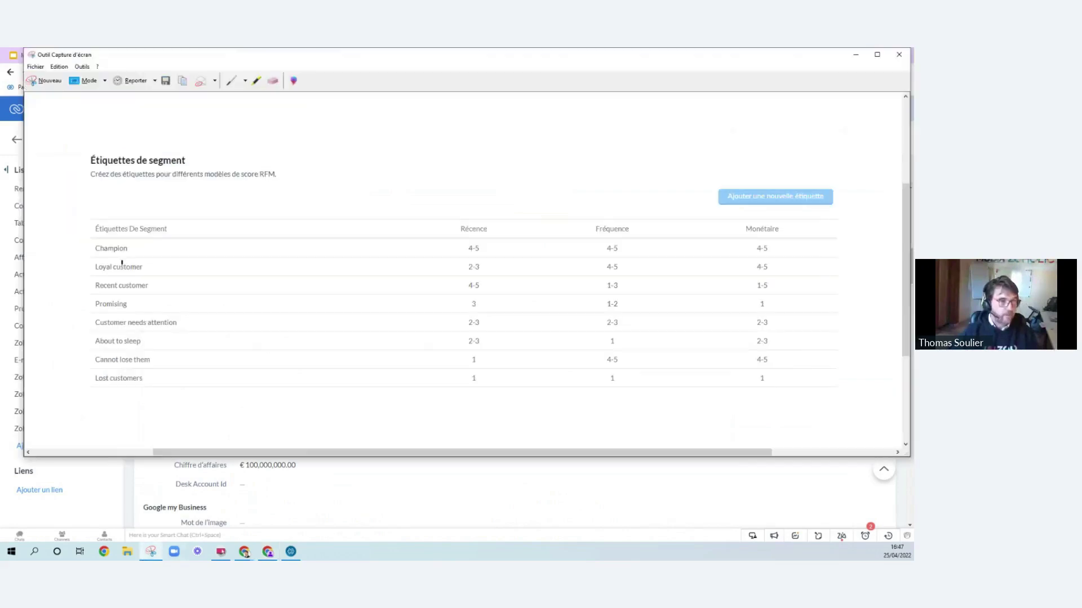
left_click(43, 79)
left_click_drag(345, 252, 651, 485)
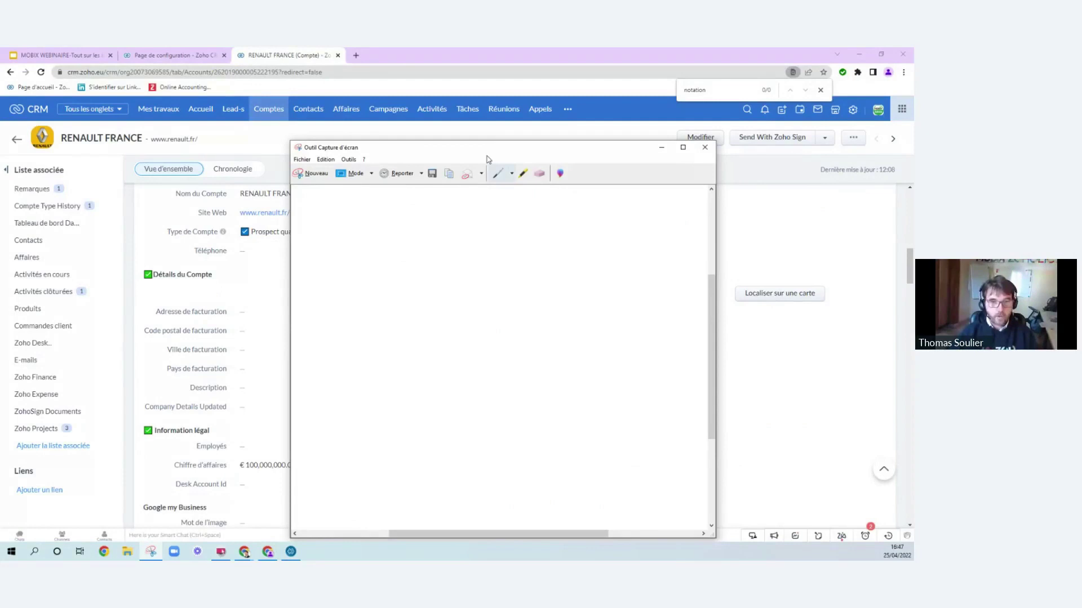
left_click(512, 173)
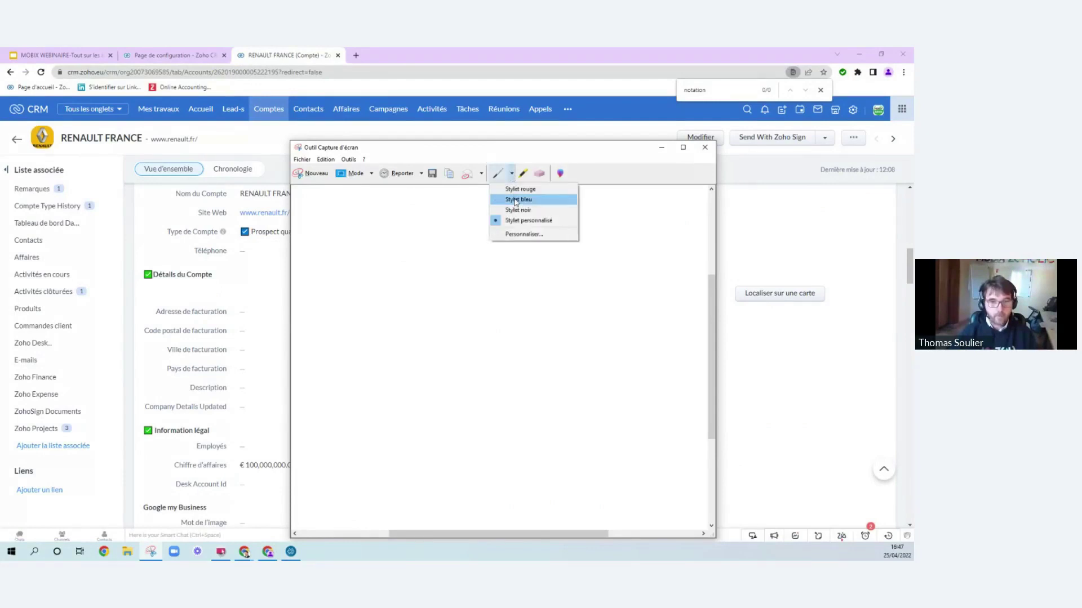
left_click(517, 199)
mouse_move(370, 269)
left_mouse_down()
mouse_move(363, 352)
mouse_move(389, 386)
mouse_move(385, 264)
mouse_move(369, 267)
left_mouse_up()
mouse_move(408, 237)
left_mouse_down()
mouse_move(412, 378)
mouse_move(436, 353)
mouse_move(433, 229)
mouse_move(406, 230)
mouse_move(457, 252)
mouse_move(499, 385)
mouse_move(485, 199)
mouse_move(454, 202)
mouse_move(517, 341)
mouse_move(513, 367)
mouse_move(544, 345)
mouse_move(535, 204)
mouse_move(500, 187)
left_mouse_up()
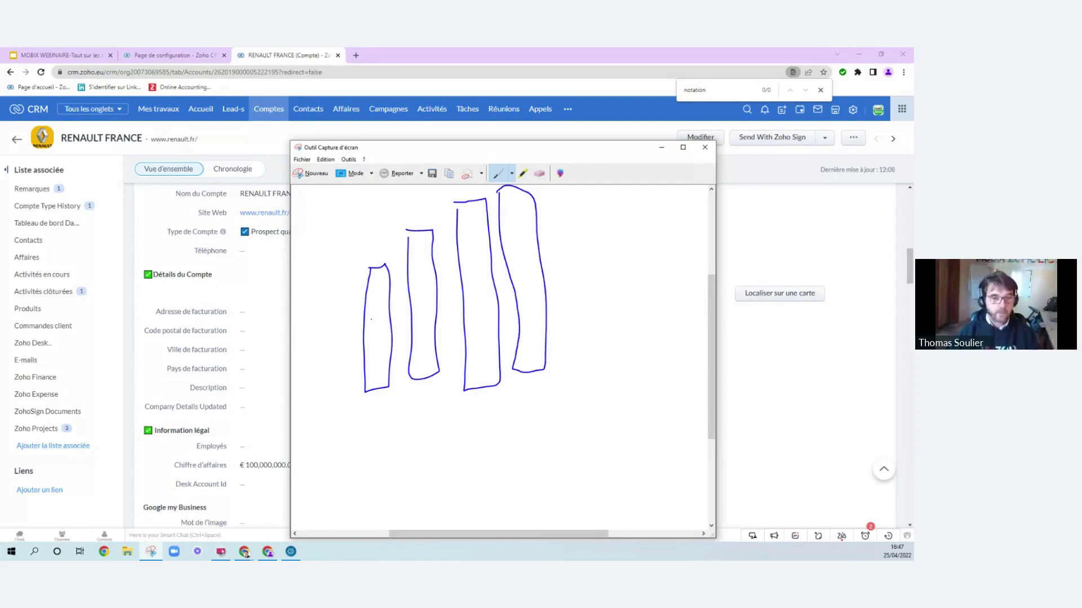
- Label the first three bars 10, 20 and 30, add arcs beside the first two and an arrow beneath, and close the capture without saving
mouse_move(380, 318)
left_mouse_down()
mouse_move(421, 319)
mouse_move(426, 307)
left_mouse_up()
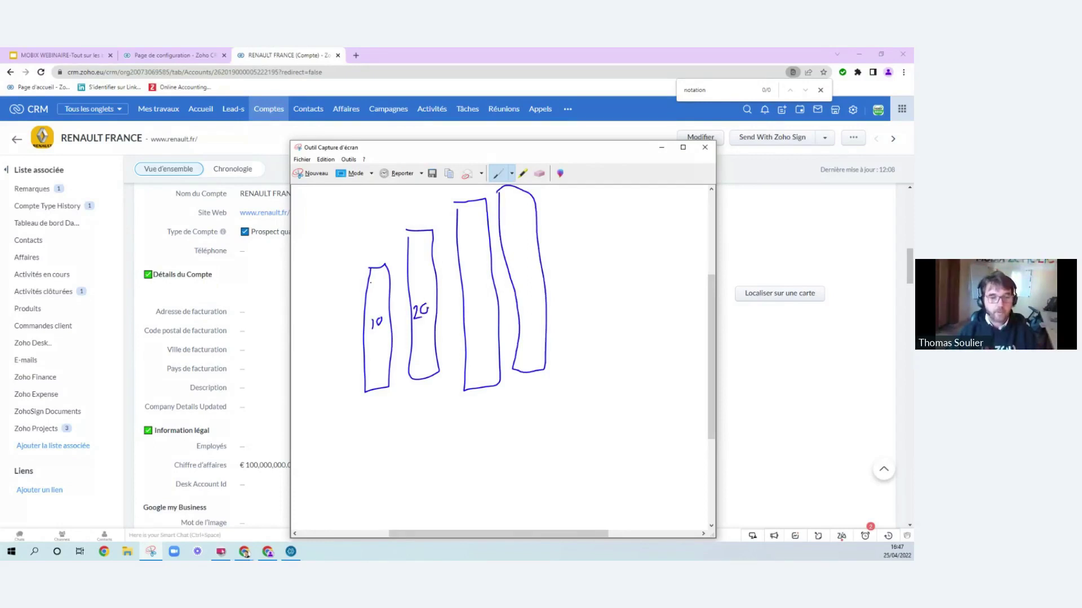
left_click_drag(349, 271, 344, 387)
left_click_drag(392, 252, 395, 317)
mouse_move(464, 272)
left_mouse_down()
mouse_move(476, 275)
mouse_move(473, 296)
mouse_move(484, 276)
mouse_move(479, 285)
left_mouse_up()
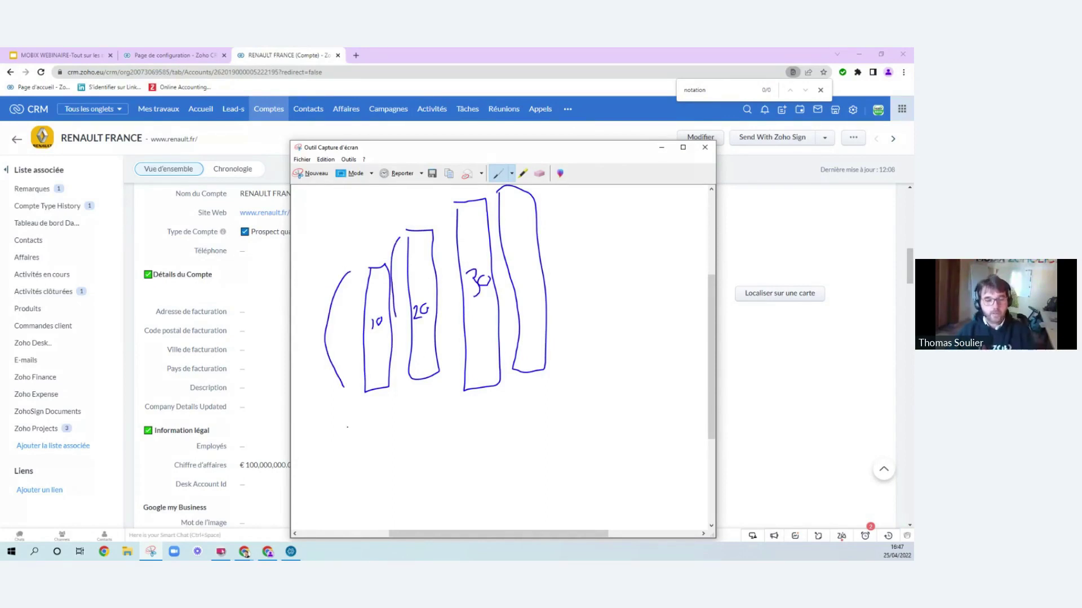
mouse_move(331, 420)
left_mouse_down()
mouse_move(544, 417)
mouse_move(569, 405)
mouse_move(519, 446)
left_mouse_up()
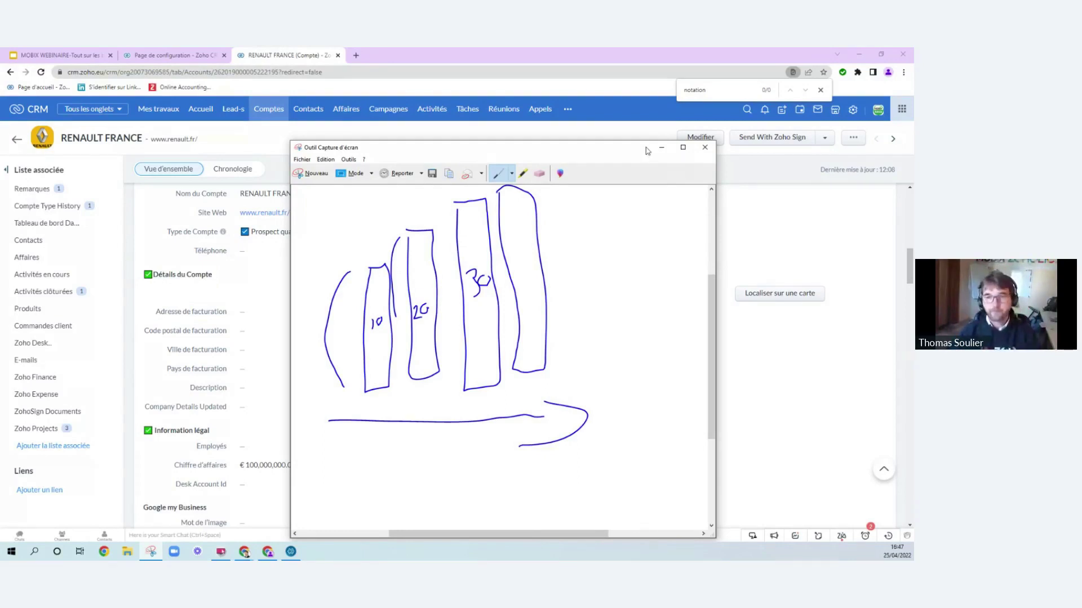
left_click(704, 149)
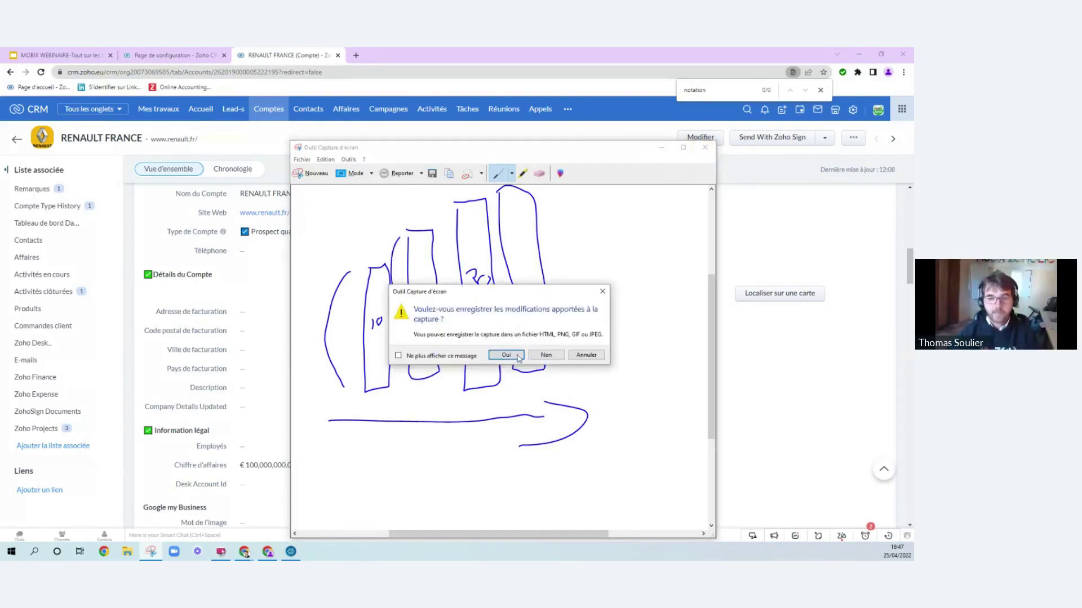
left_click(543, 358)
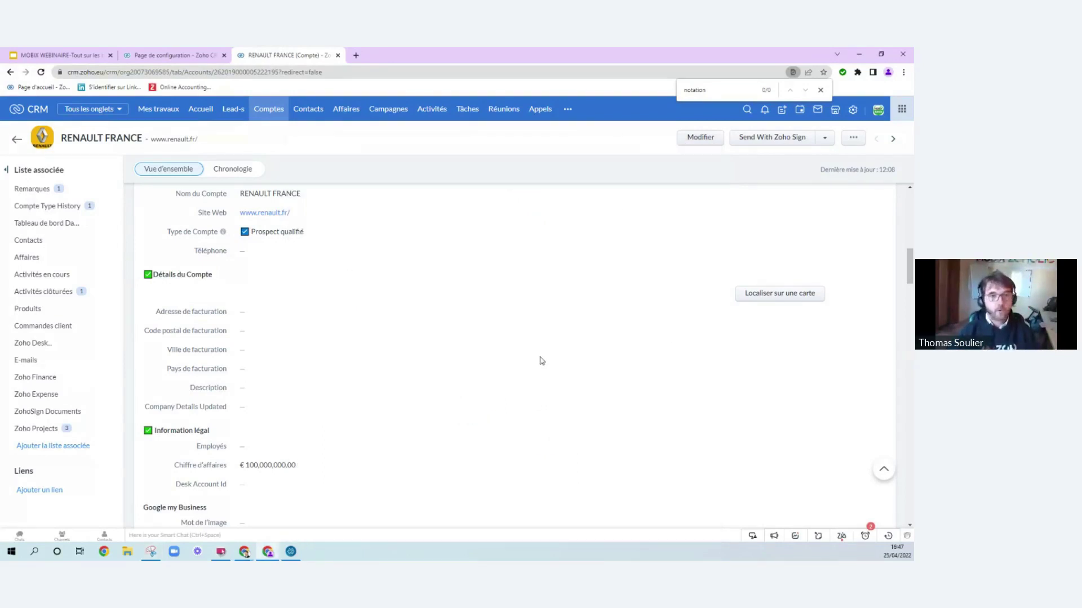
- Open the Scoring Comptes by MOBIX rule from the scoring rules in the CRM configuration
left_click(853, 109)
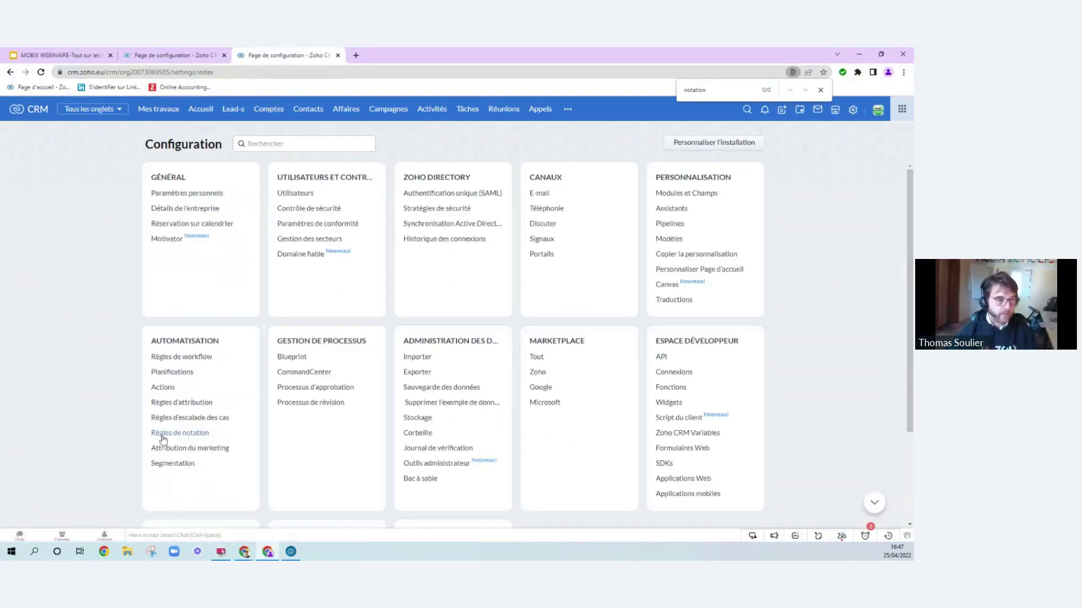
left_click(160, 433)
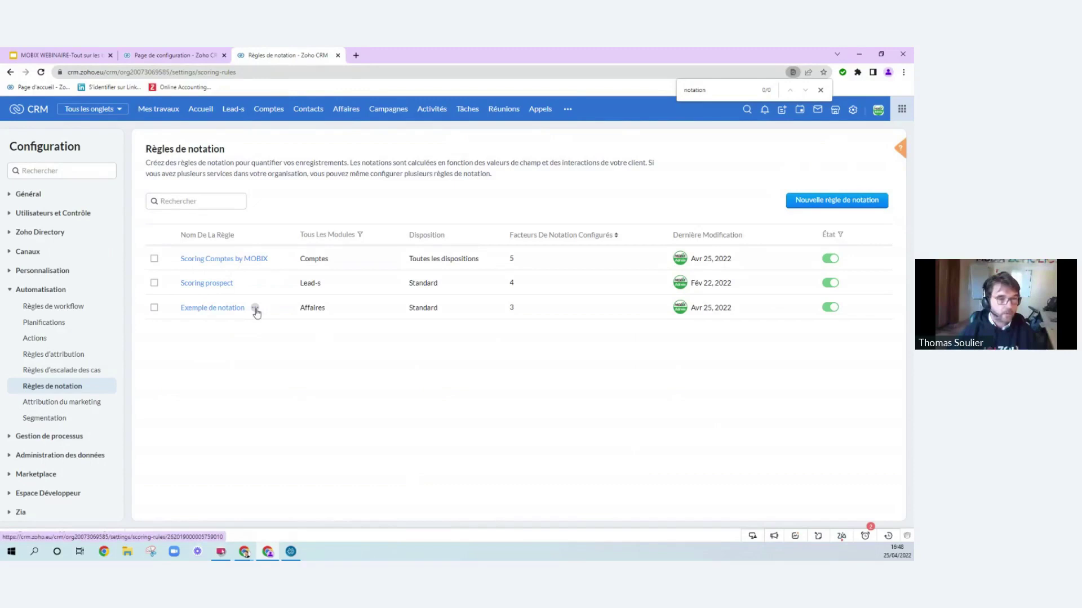
left_click(254, 261)
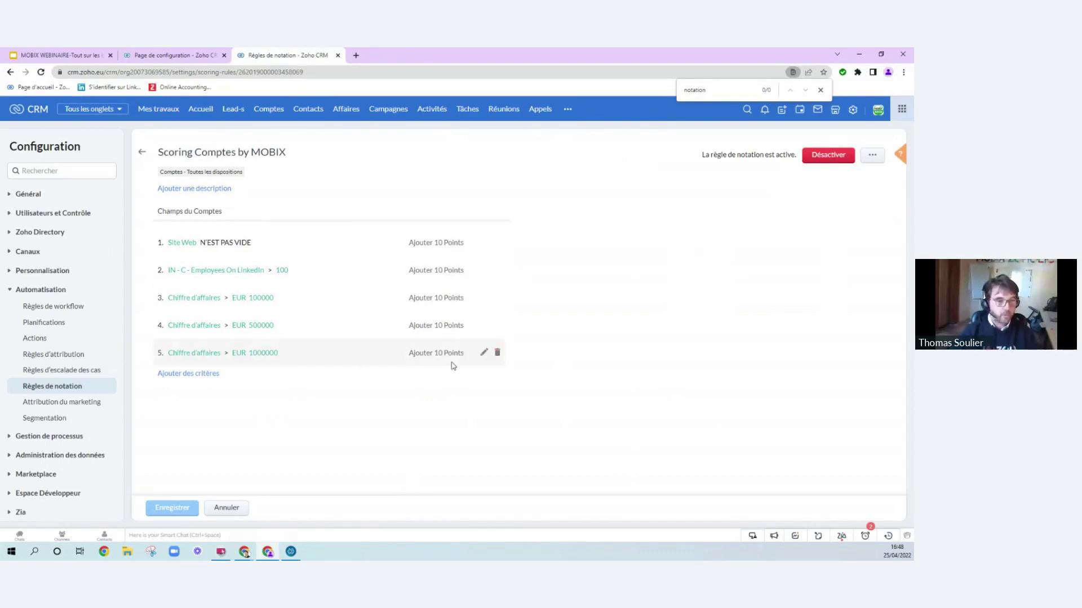
- Add a criterion giving 10 points when Chiffre d'affaires > EUR 10000000, and save the rule with existing records updated
left_click(207, 374)
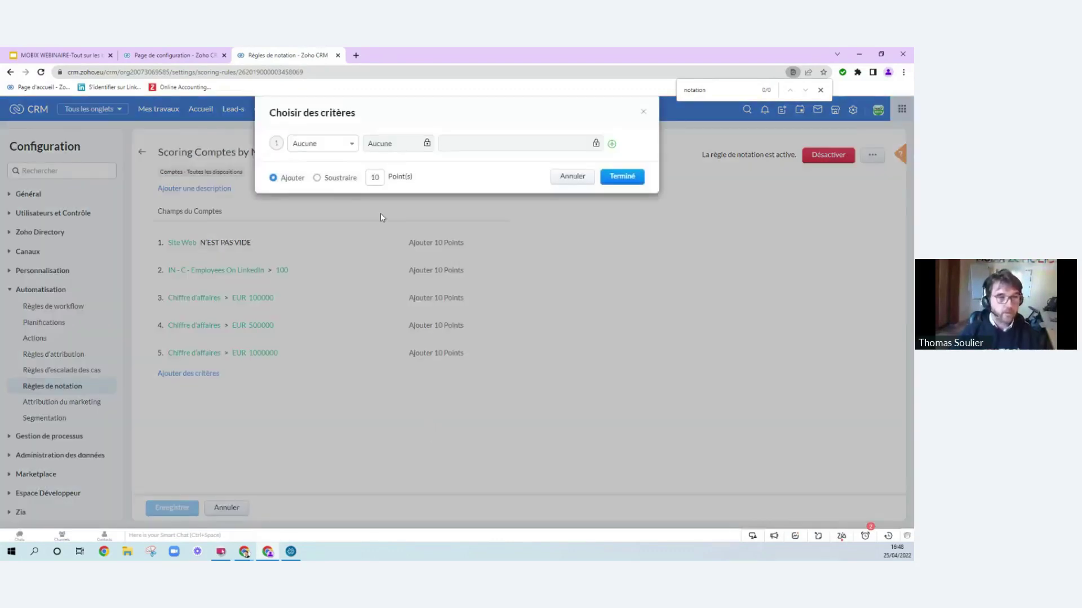
left_click(331, 146)
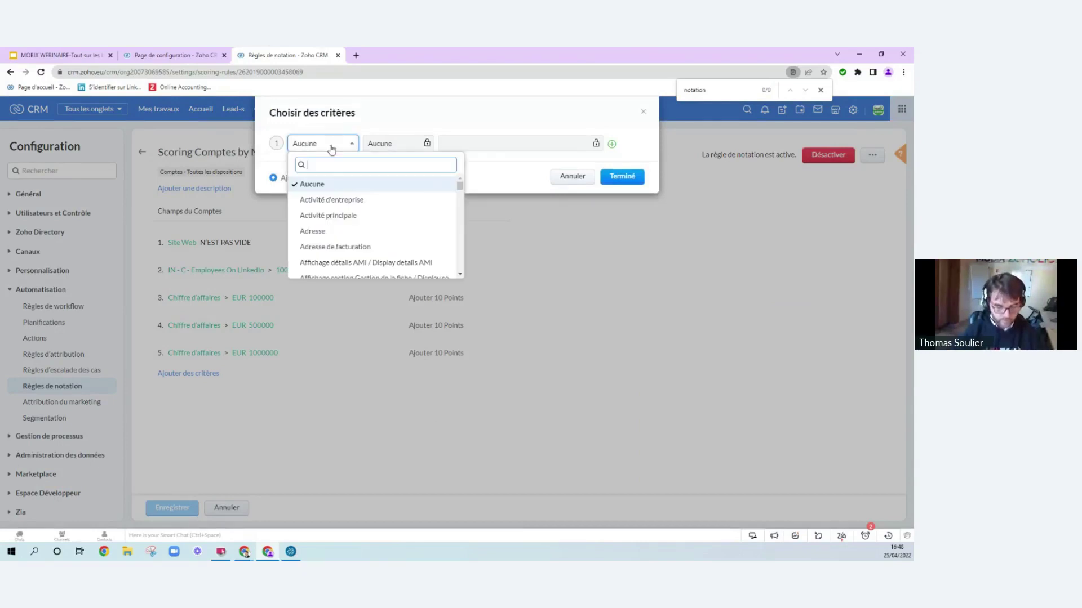
type("Chif")
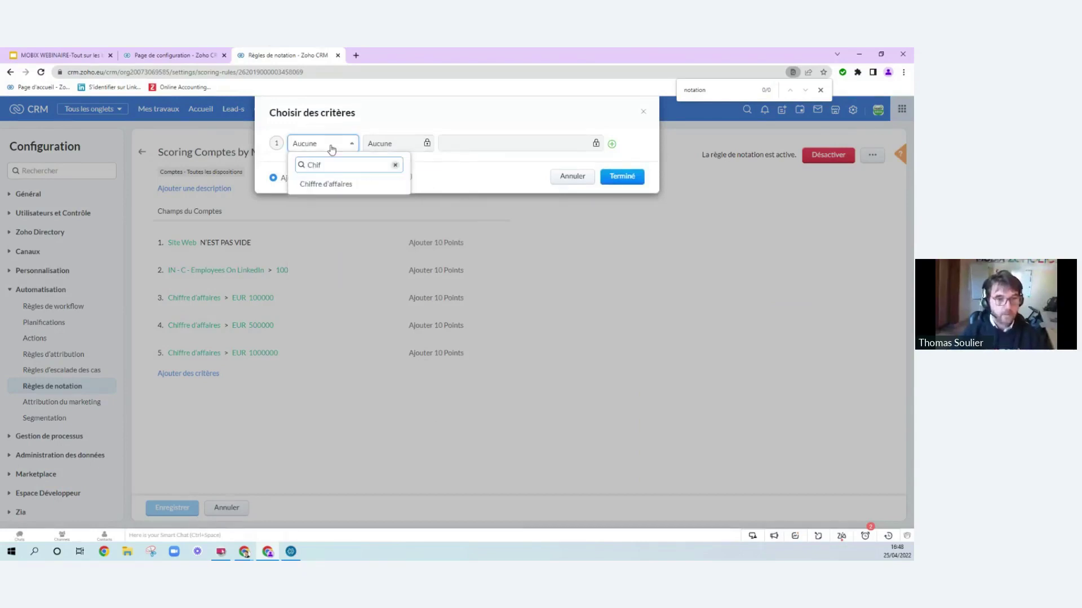
left_click(336, 183)
left_click(398, 143)
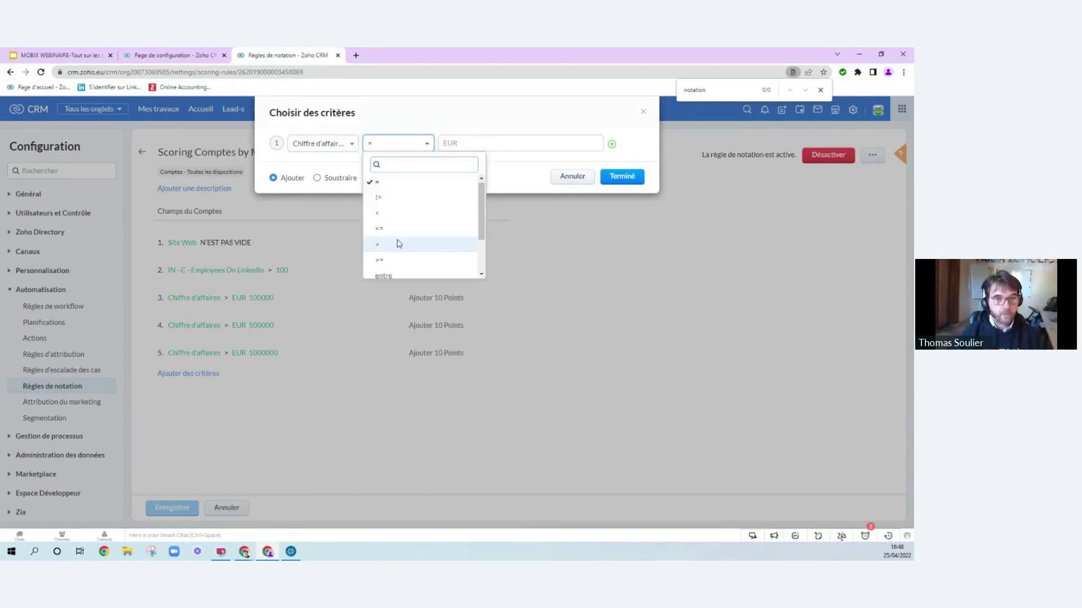
left_click(399, 242)
left_click(452, 145)
left_click(489, 147)
type("10000000")
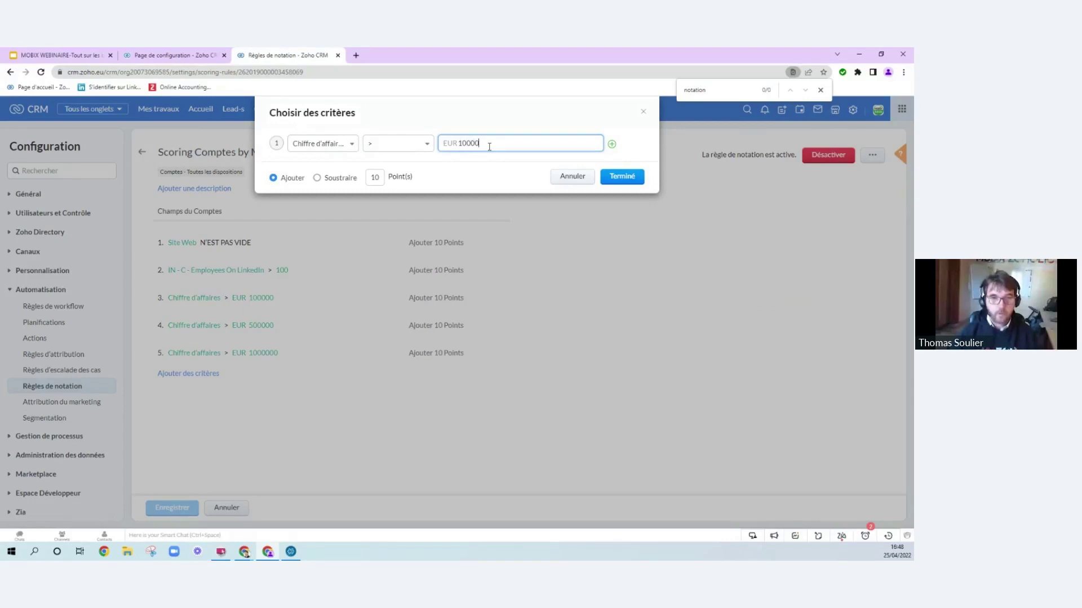
left_click(623, 177)
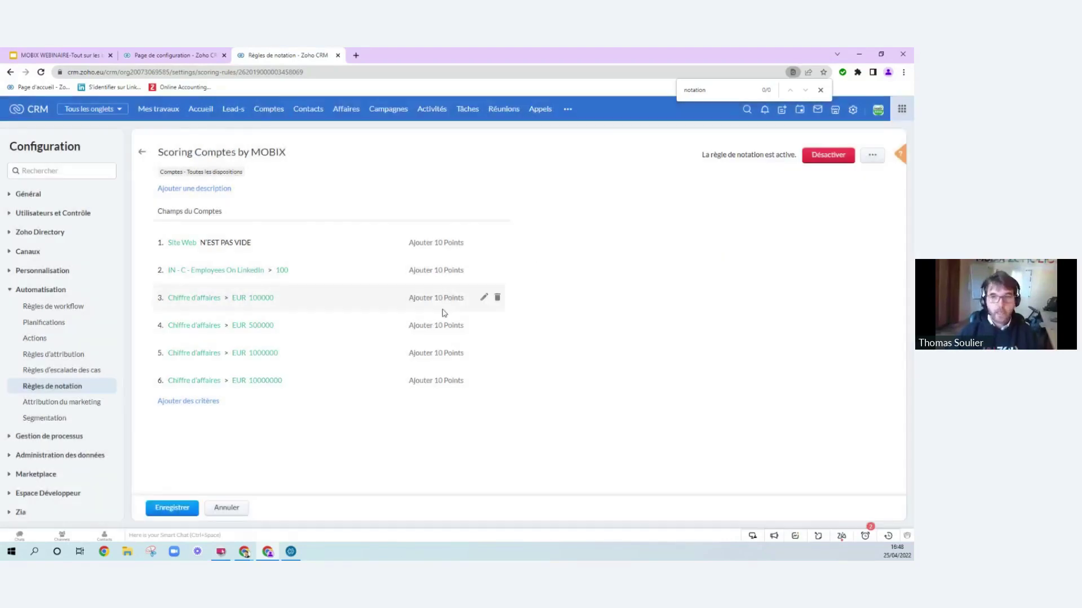
left_click(172, 507)
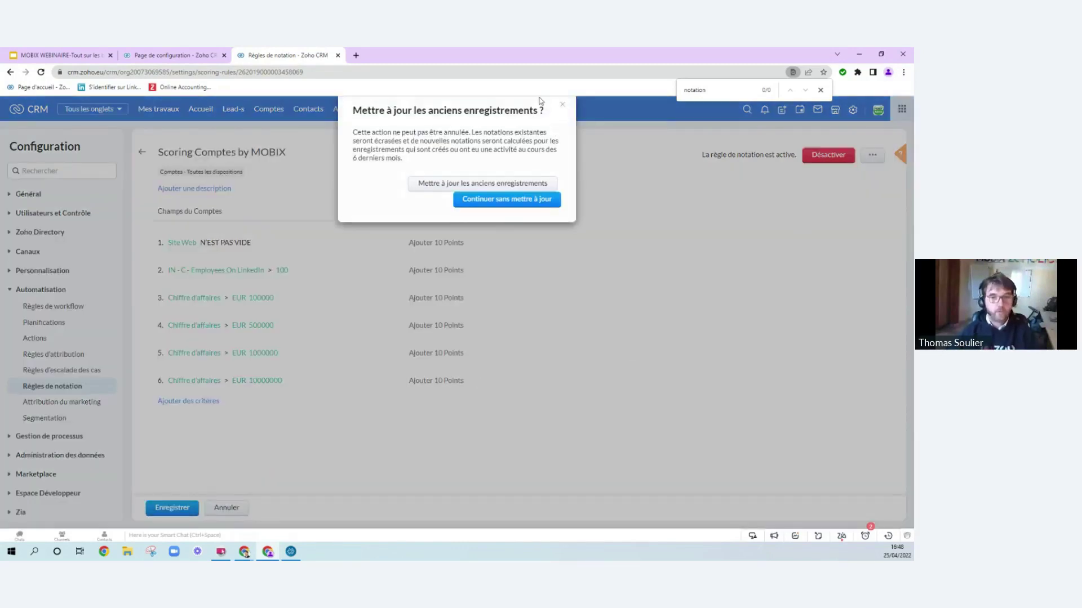
left_click(428, 188)
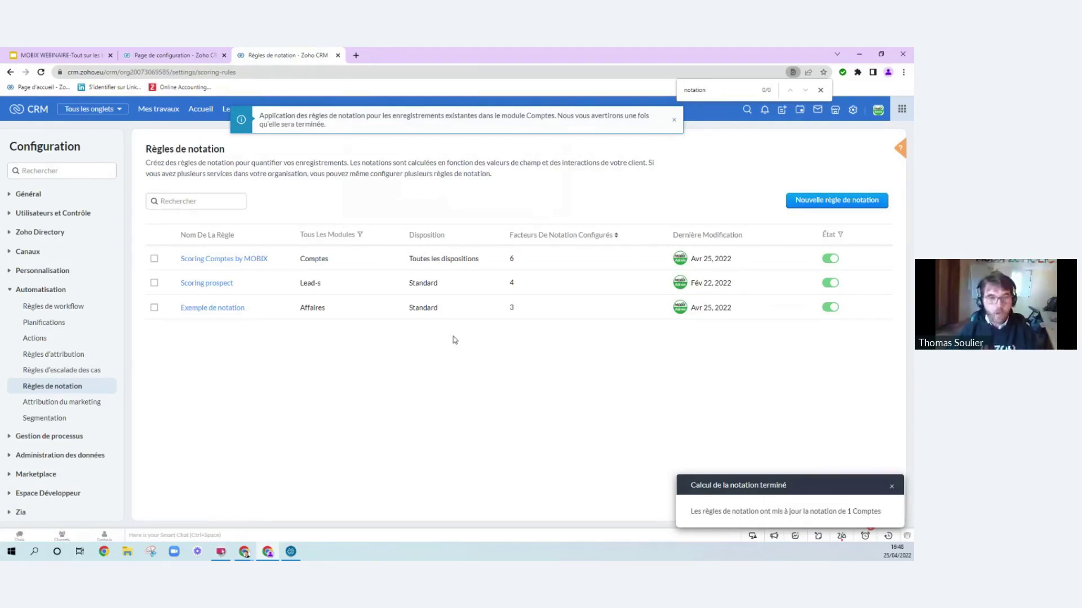
- Open the RENAULT FRANCE account and switch its record page from the Comptes - 2022 - Design 02 canvas to the standard view
left_click(260, 113)
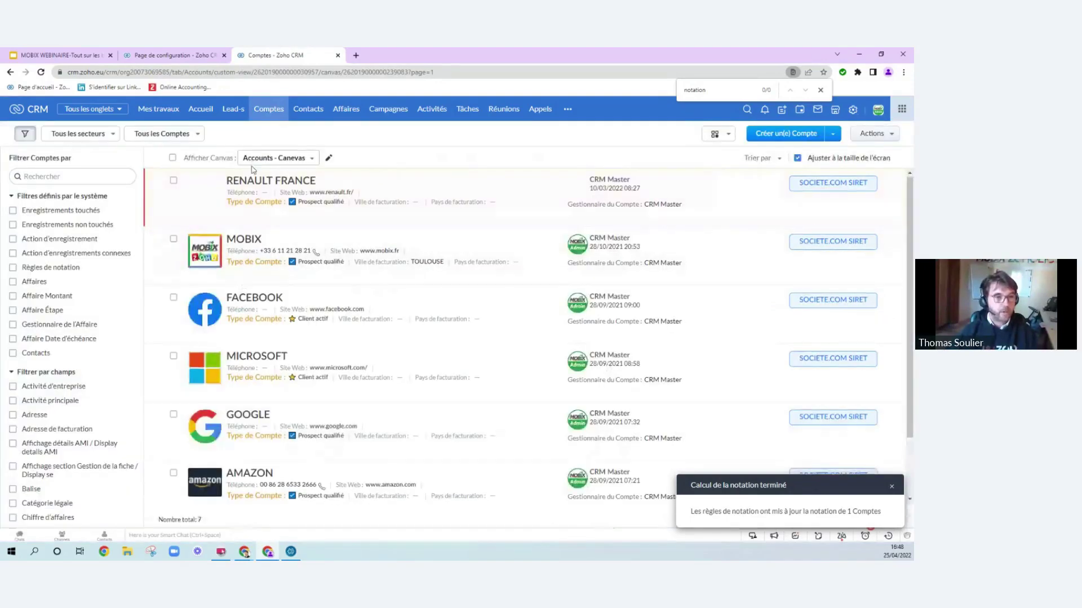
left_click(270, 180)
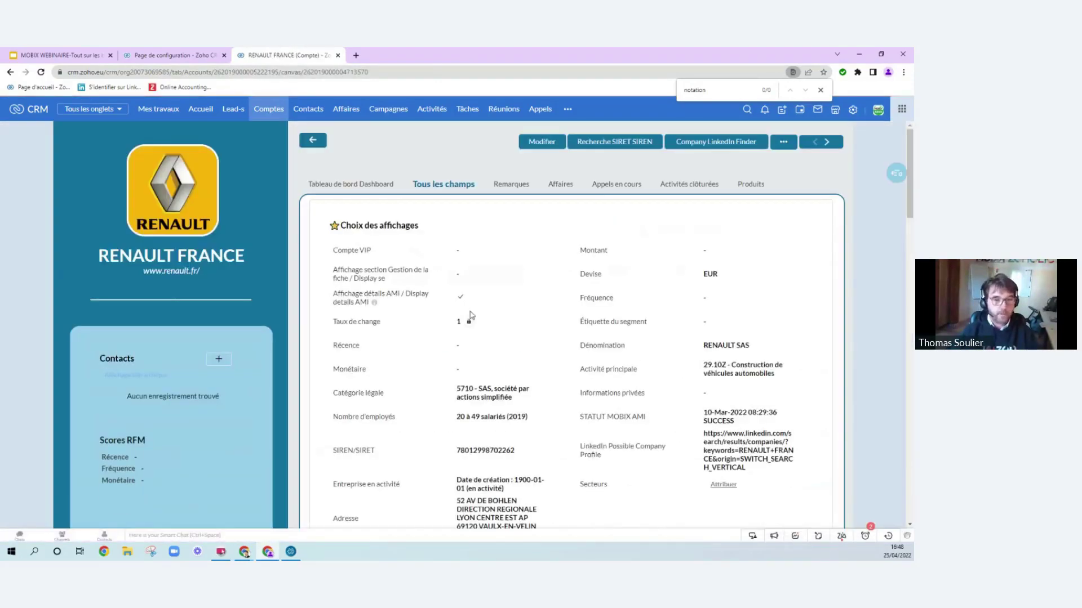
scroll(471, 364, "down", 15)
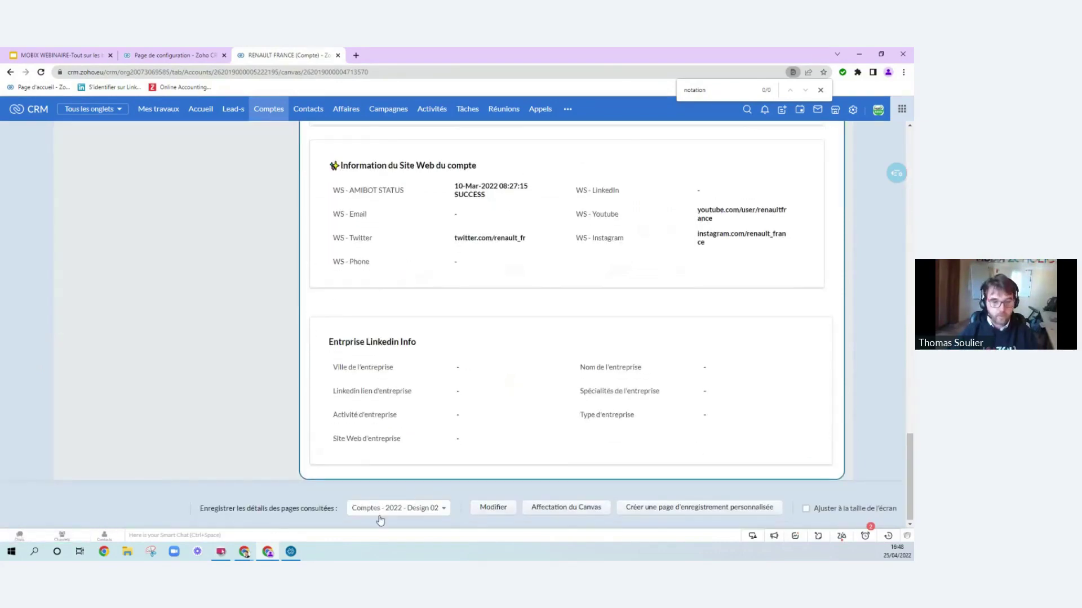
left_click(388, 510)
left_click(393, 476)
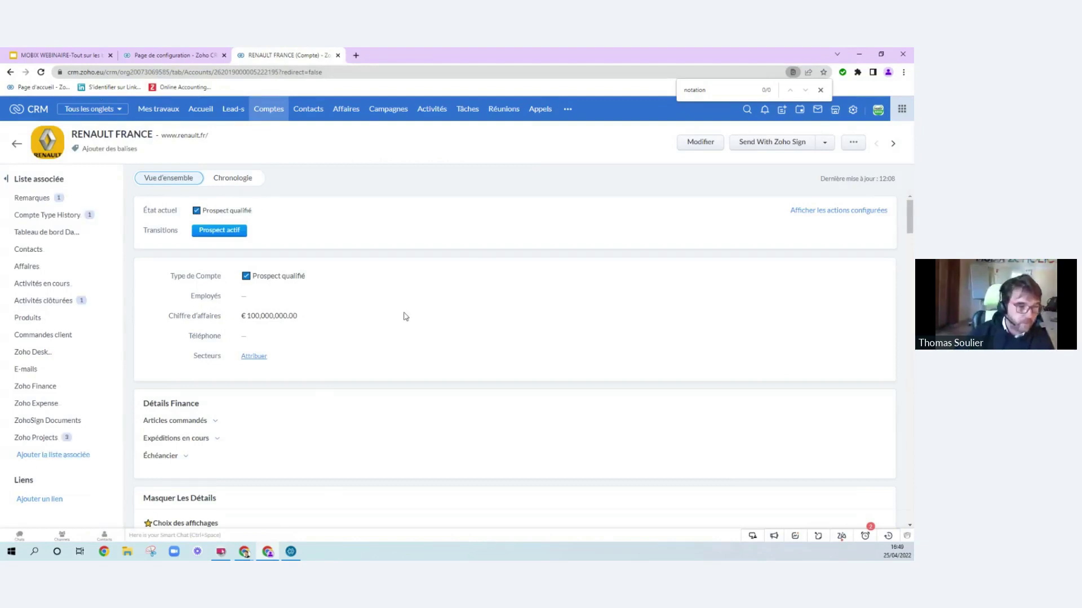
- Check the account's score in its Scoring Rules table and look at the list of additional modules
scroll(484, 387, "down", 2)
scroll(474, 387, "down", 5)
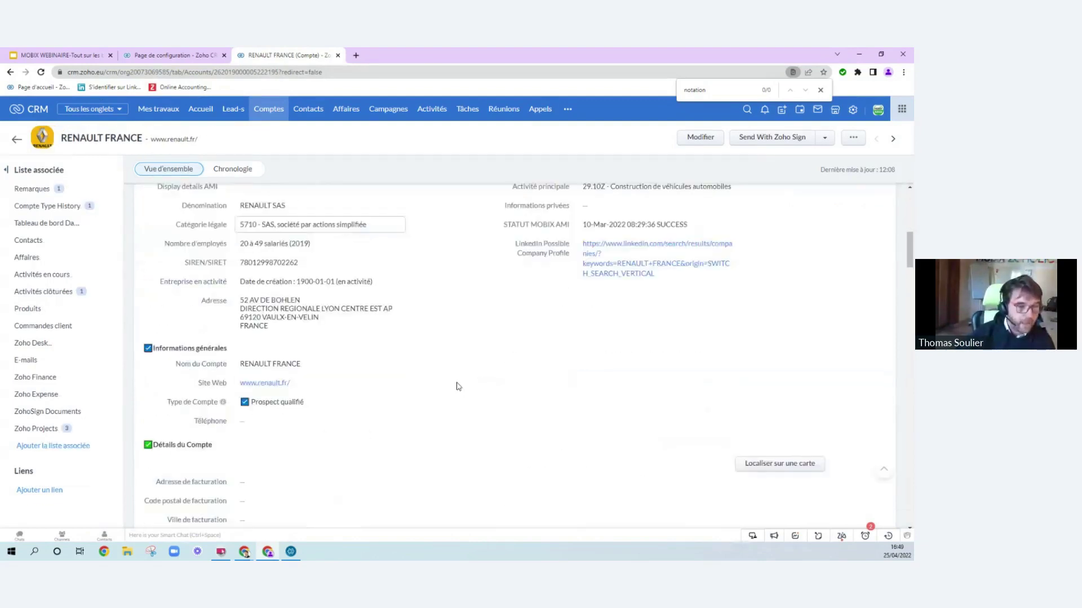
scroll(457, 386, "down", 15)
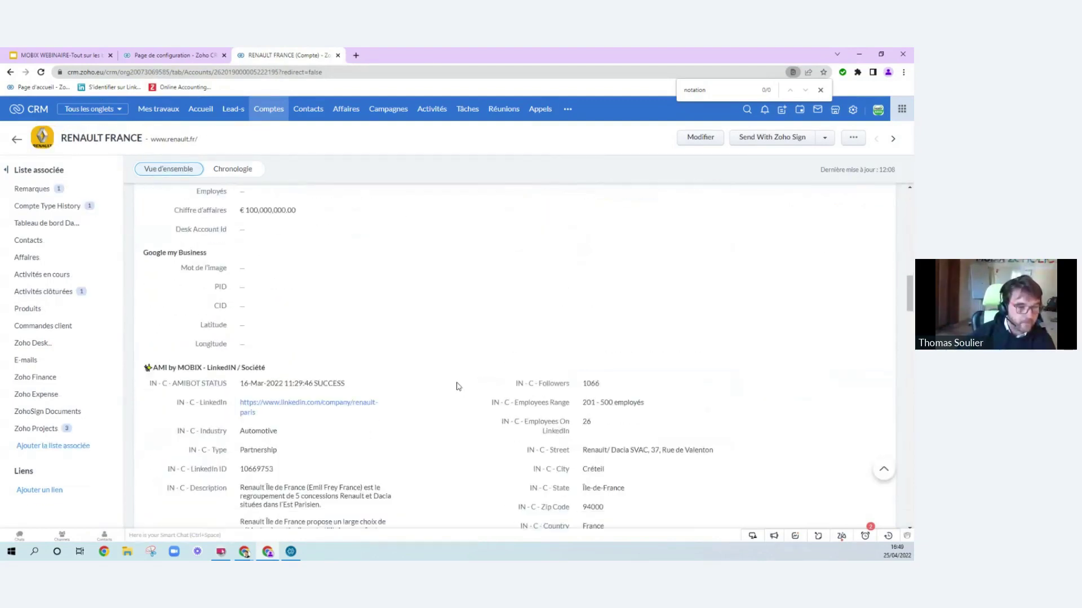
scroll(458, 386, "down", 6)
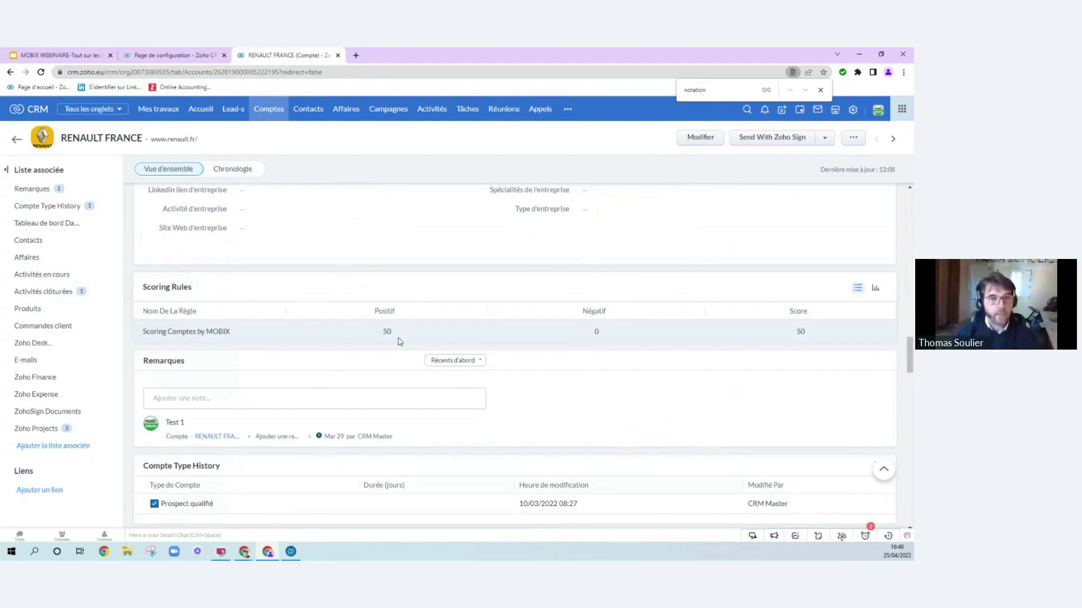
left_click(569, 111)
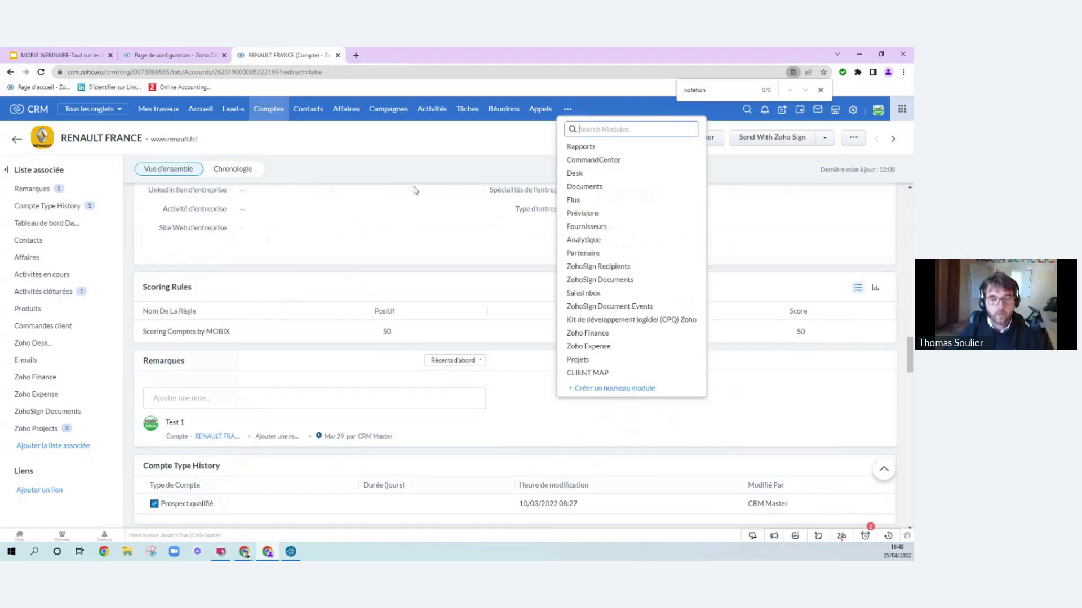
left_click(421, 137)
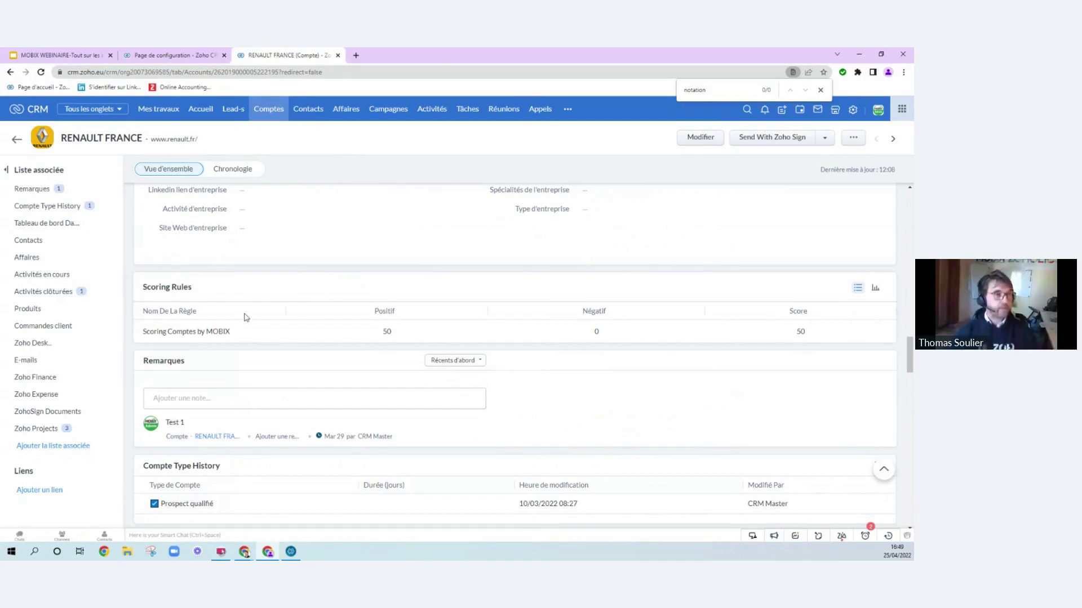
- Switch to the MOBIX WEBINAIRE presentation in Google Slides and look through its slide thumbnails past the Avec quels outils ? slide
left_click(59, 56)
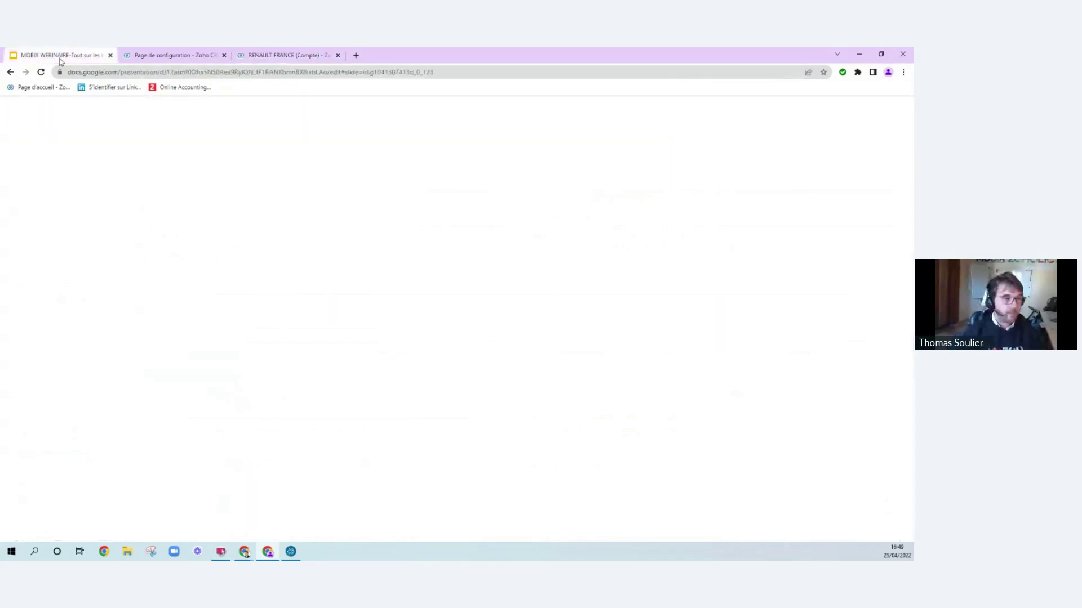
scroll(53, 319, "down", 6)
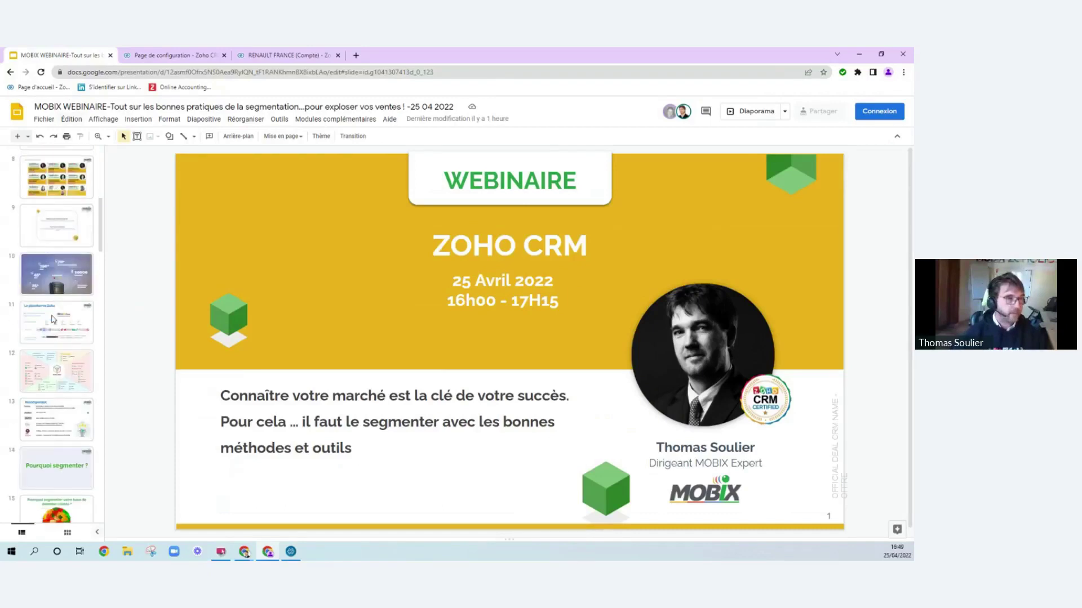
scroll(53, 320, "down", 5)
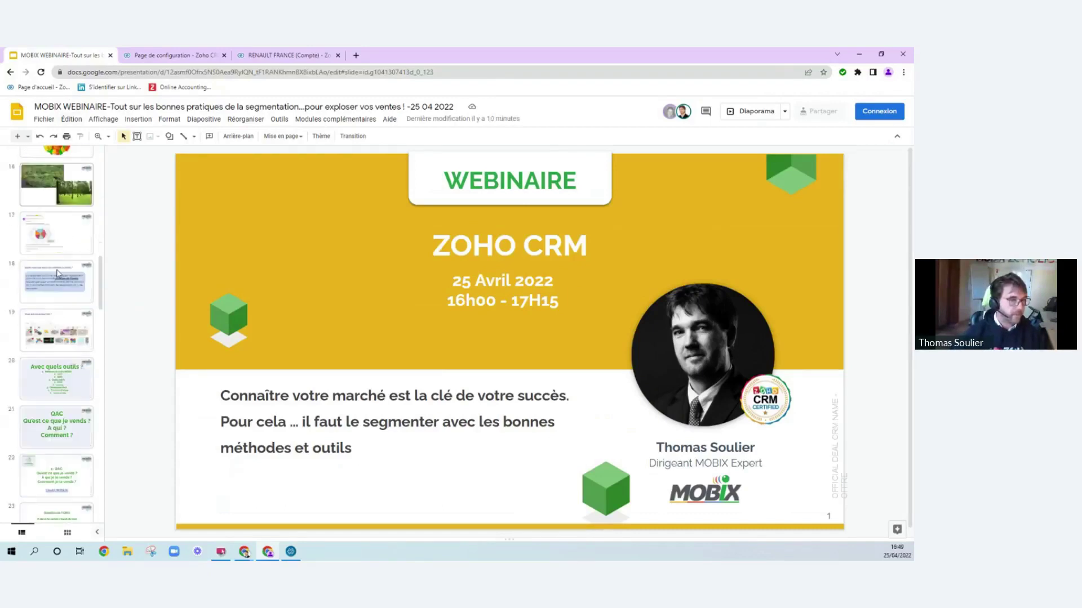